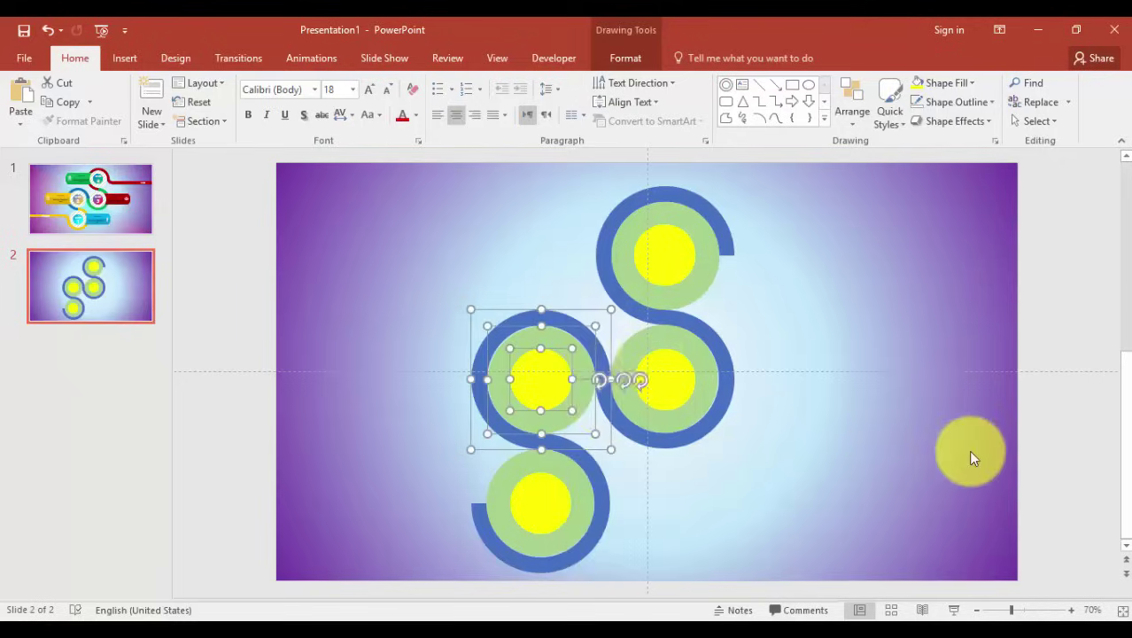
click(563, 356)
shift+click(546, 336)
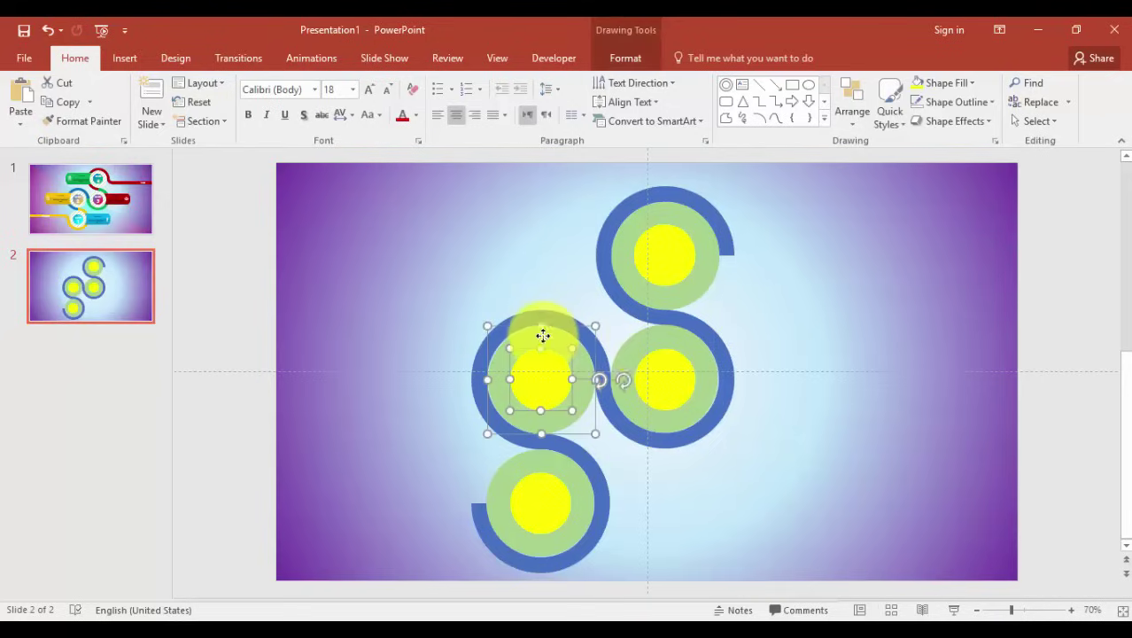
drag(643, 347, 648, 351)
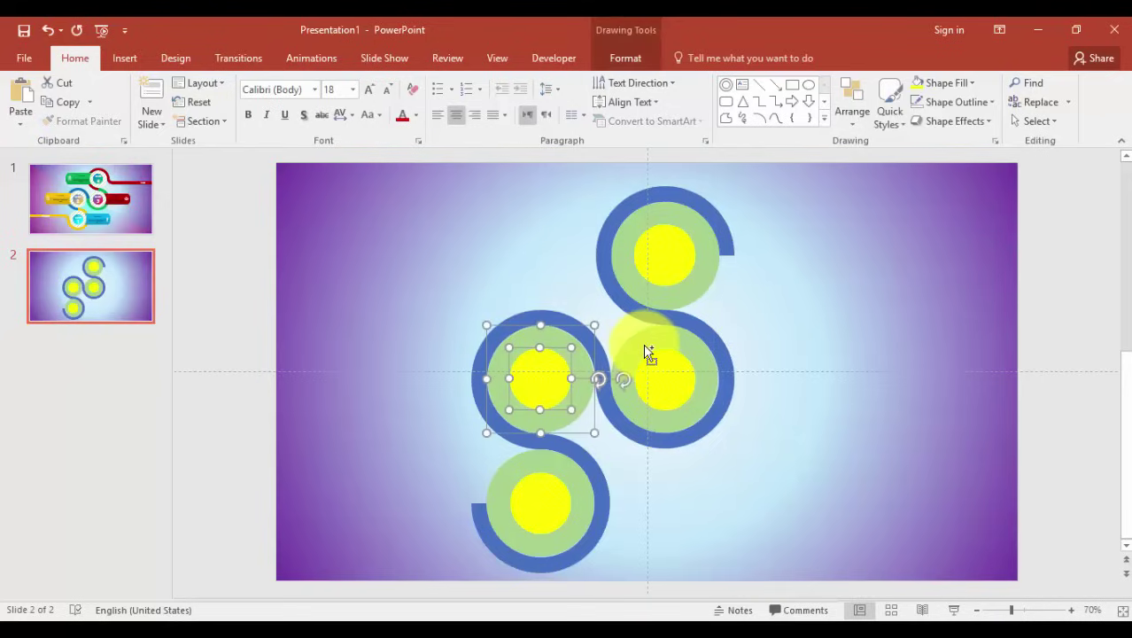
key(ctrl+Down)
key(Escape)
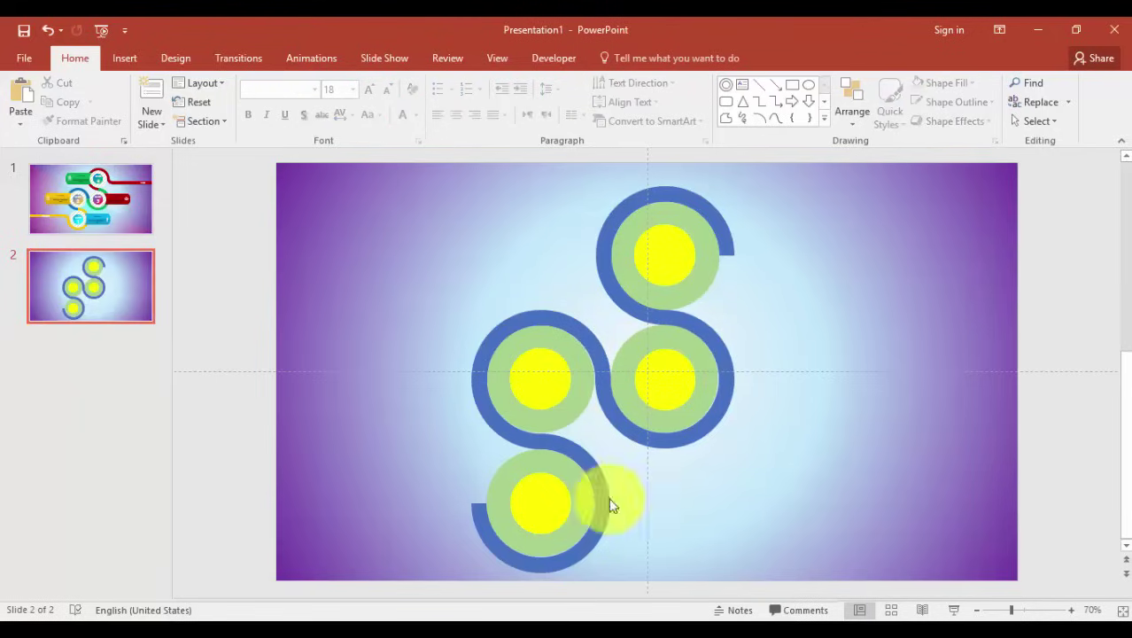
click(574, 471)
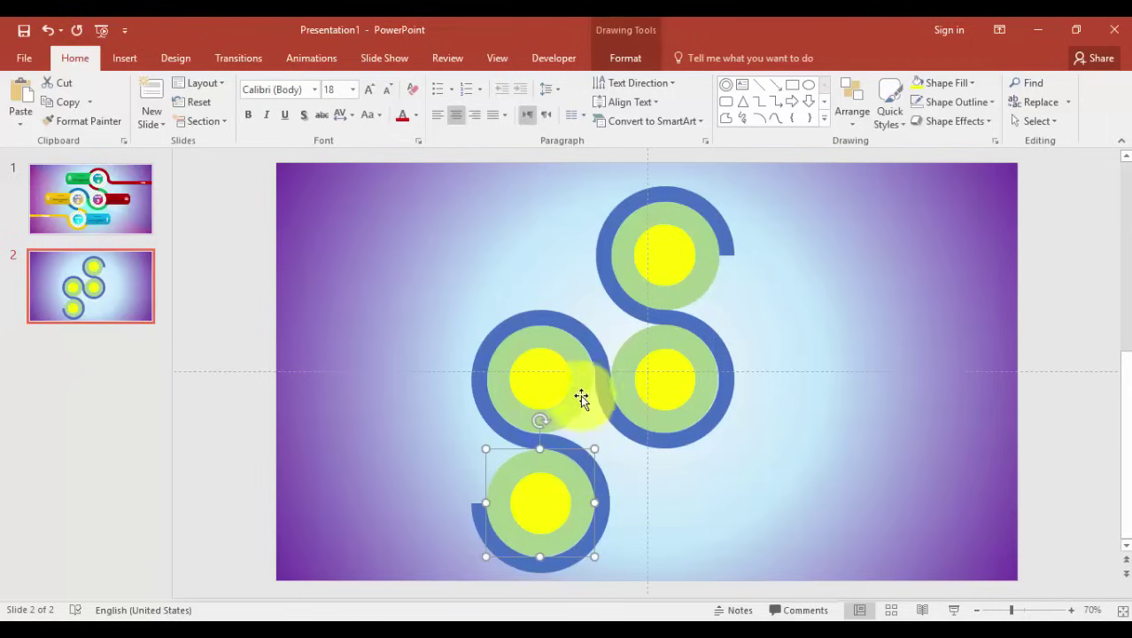
Step: Switch the bottom circle to a pattern fill with a light-blue foreground
right_click(573, 481)
click(667, 476)
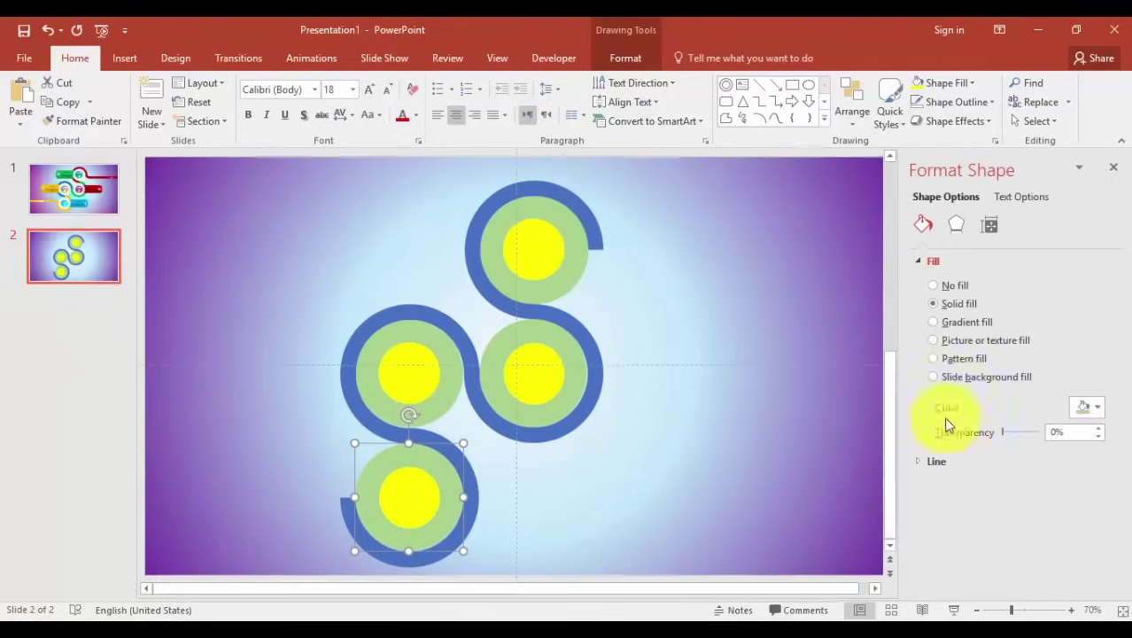
click(935, 359)
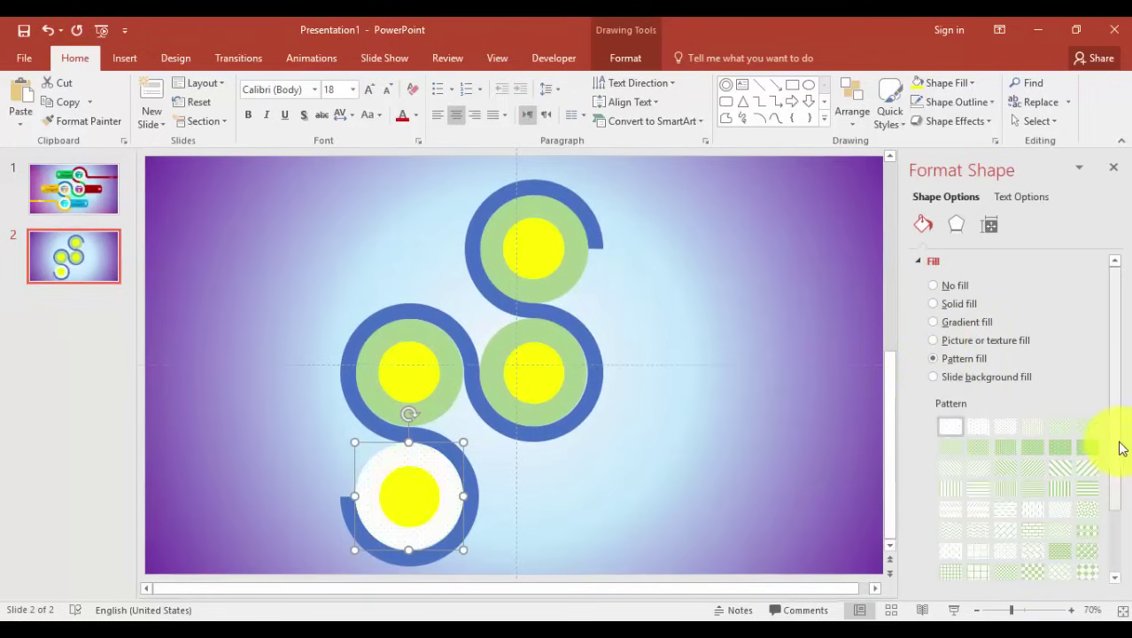
scroll(1119, 496, down, 3)
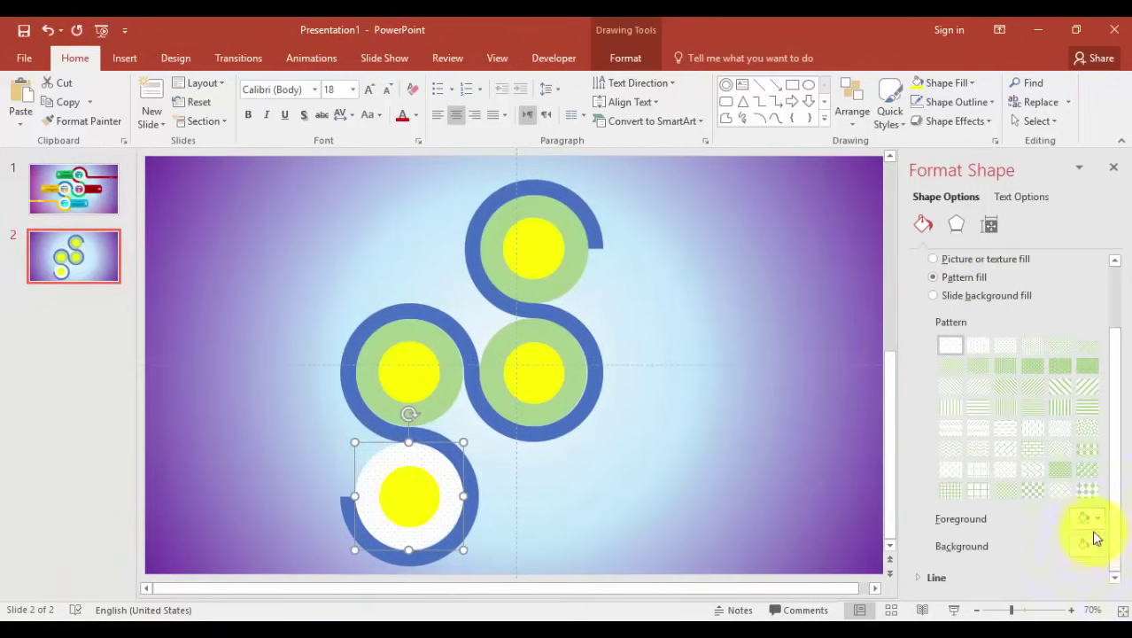
click(1095, 523)
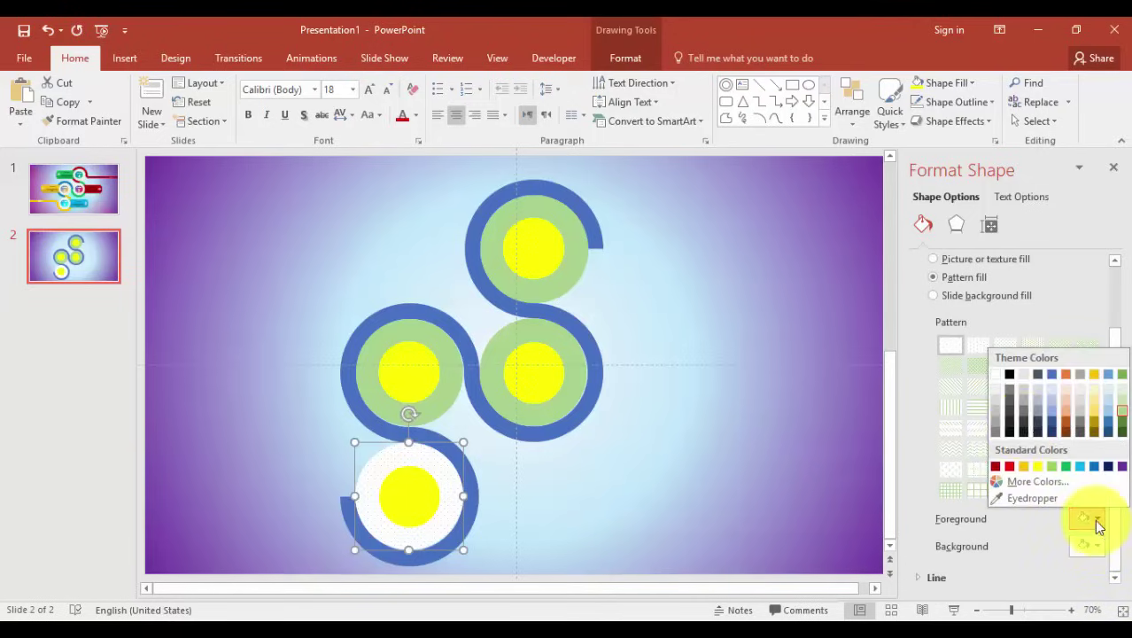
click(1081, 467)
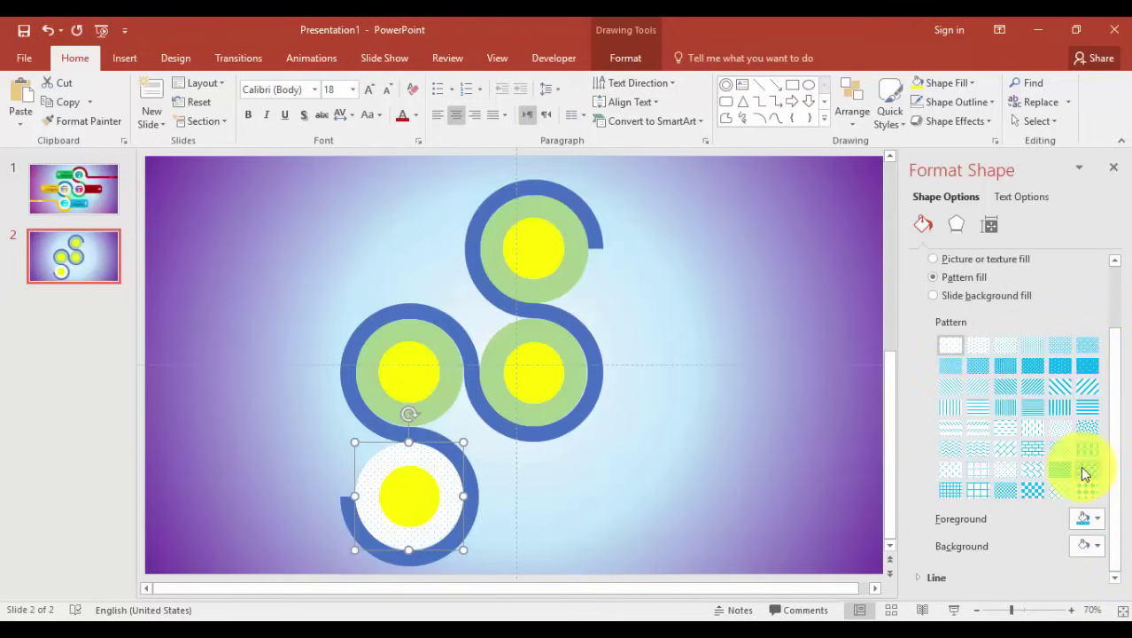
Step: Try several patterns on the bottom circle and settle on the sparse dotted one
click(968, 370)
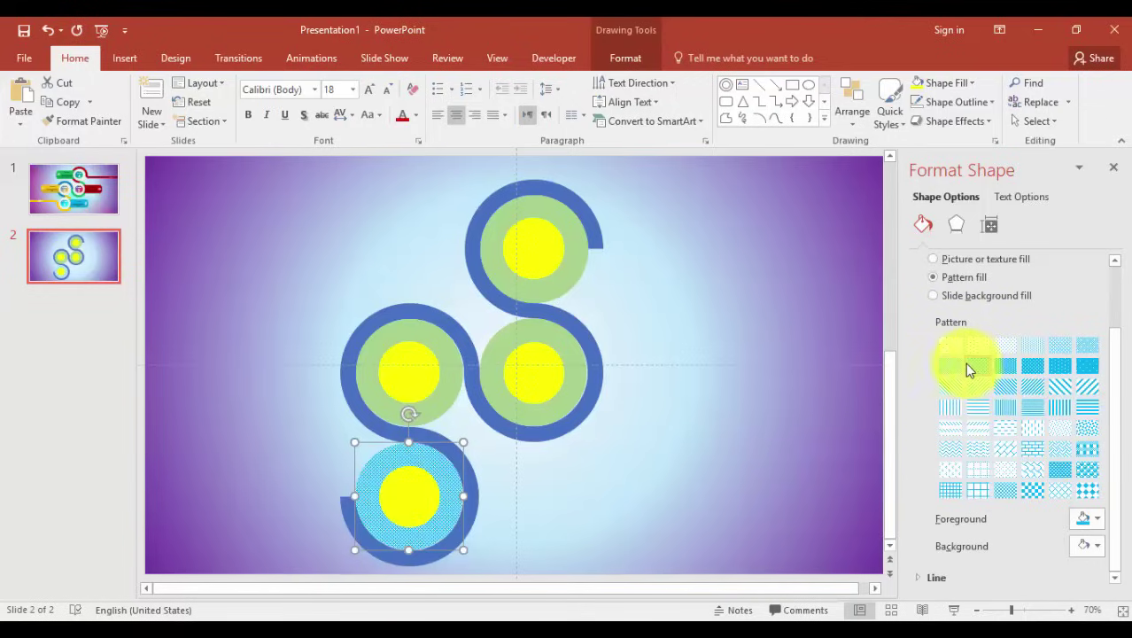
click(965, 365)
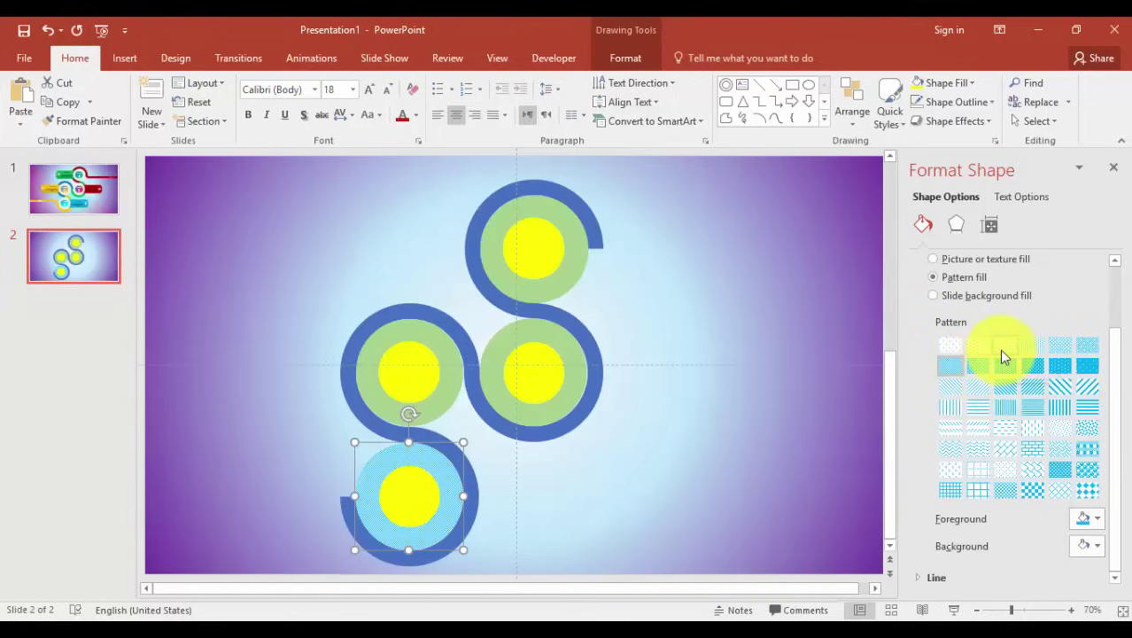
click(980, 348)
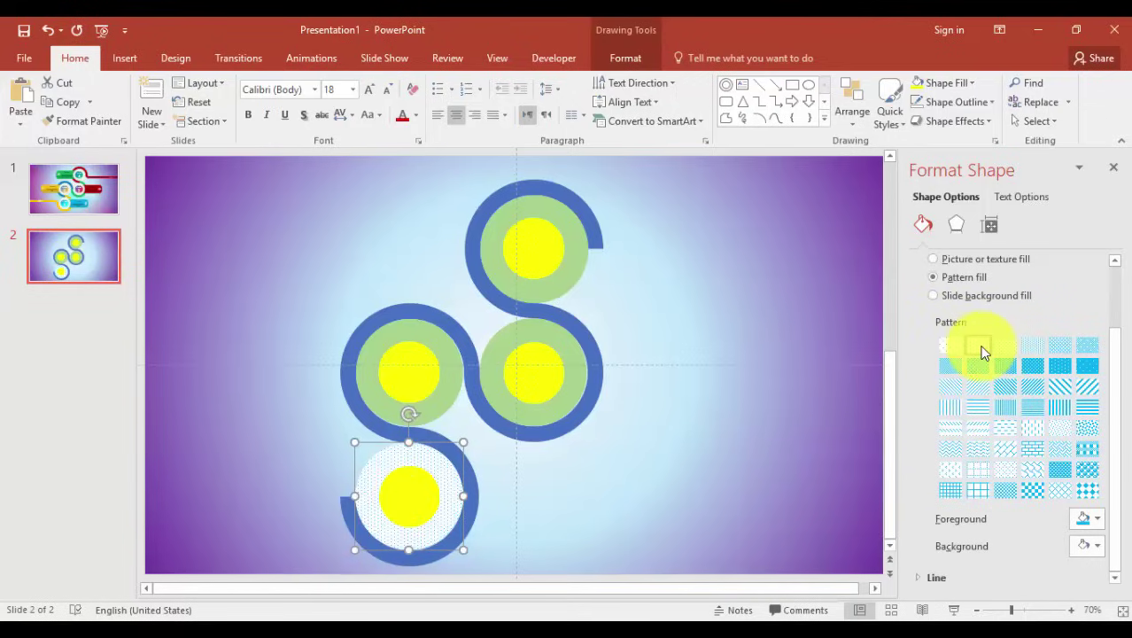
click(1007, 368)
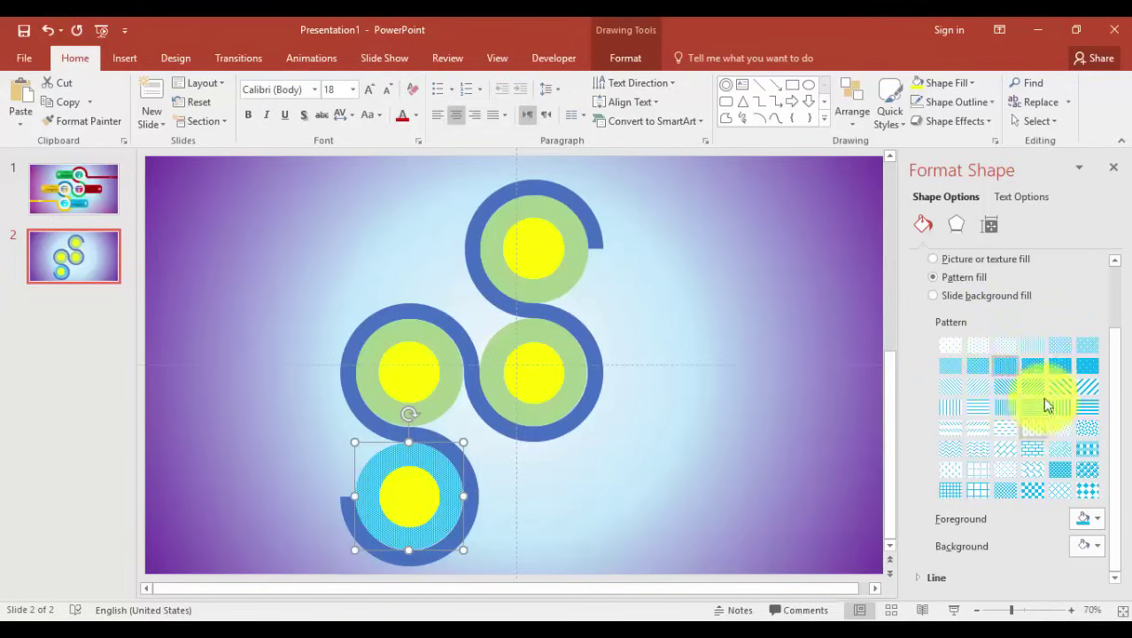
click(1005, 351)
Step: Ungroup the middle-right circle into its separate ring and inner circle
click(642, 458)
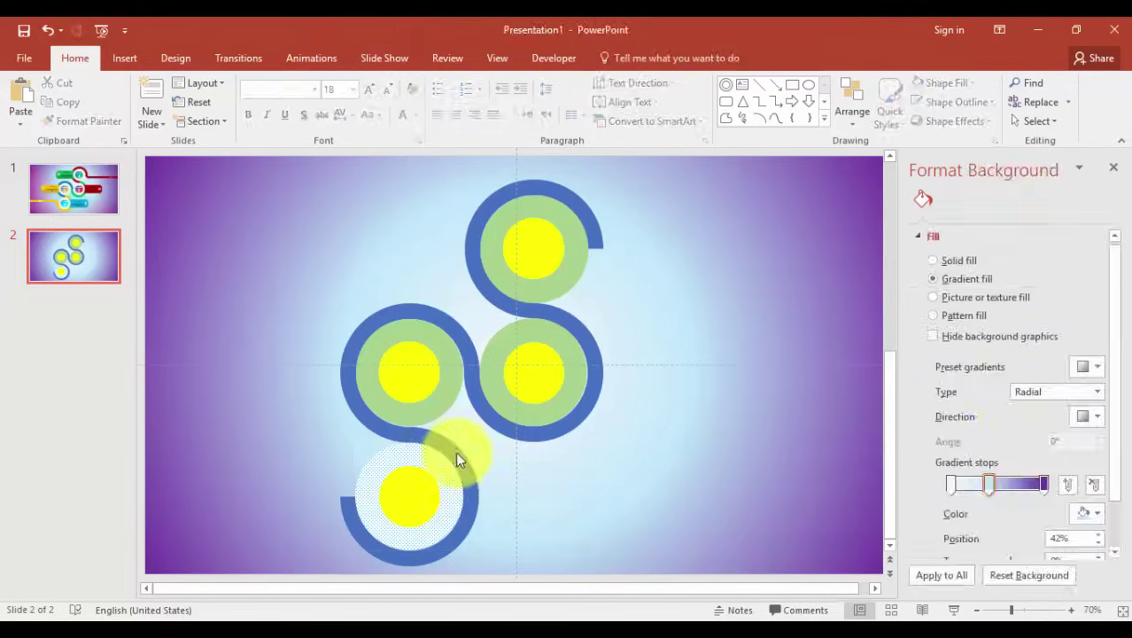
drag(451, 369, 543, 328)
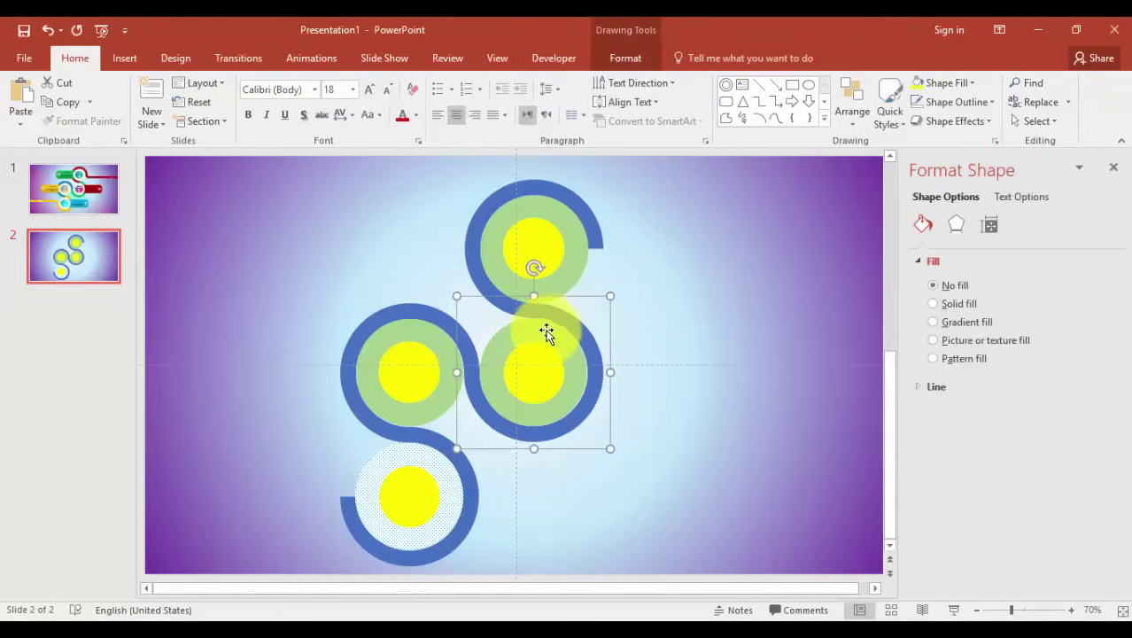
right_click(545, 332)
mouse_move(635, 426)
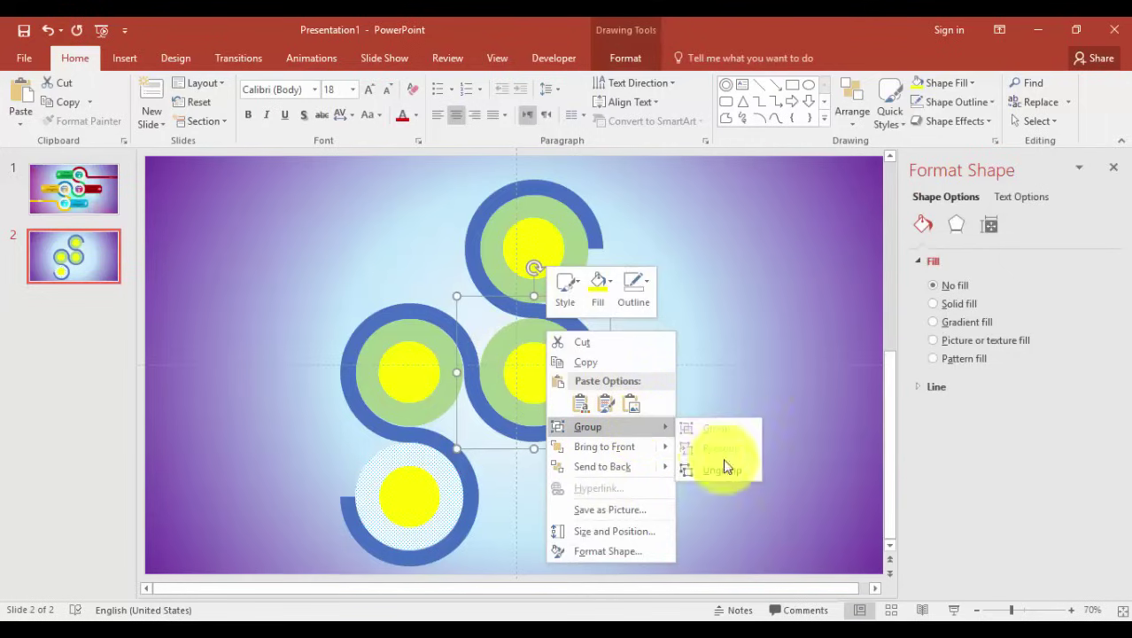
click(724, 467)
Step: Ungroup the top circle, then select the bottom patterned ring
click(526, 232)
right_click(528, 230)
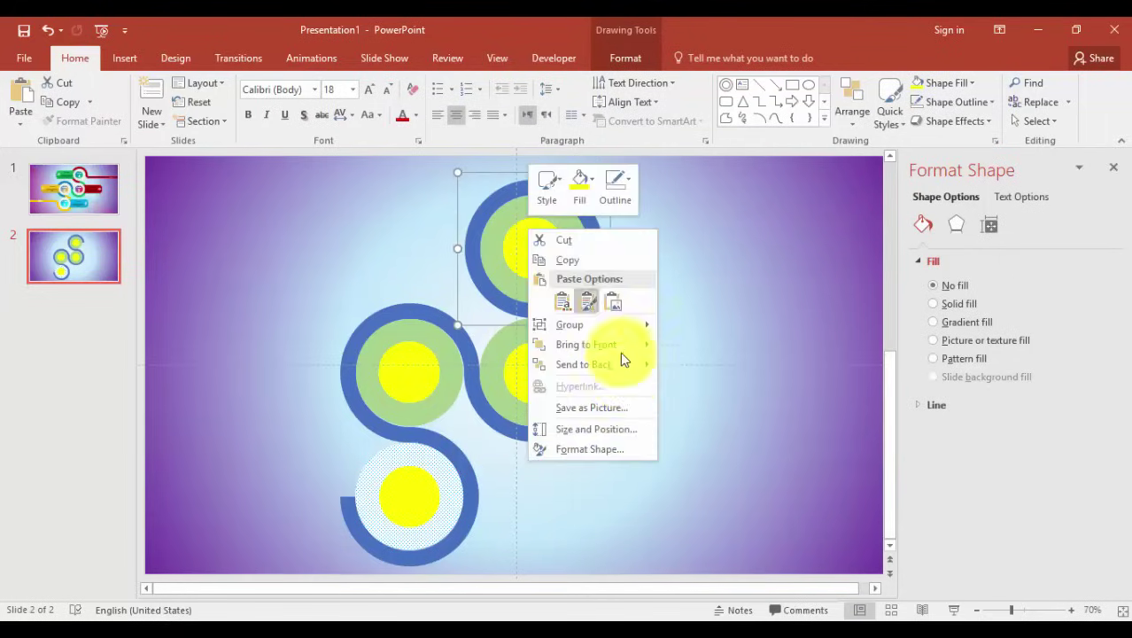
mouse_move(595, 333)
click(700, 368)
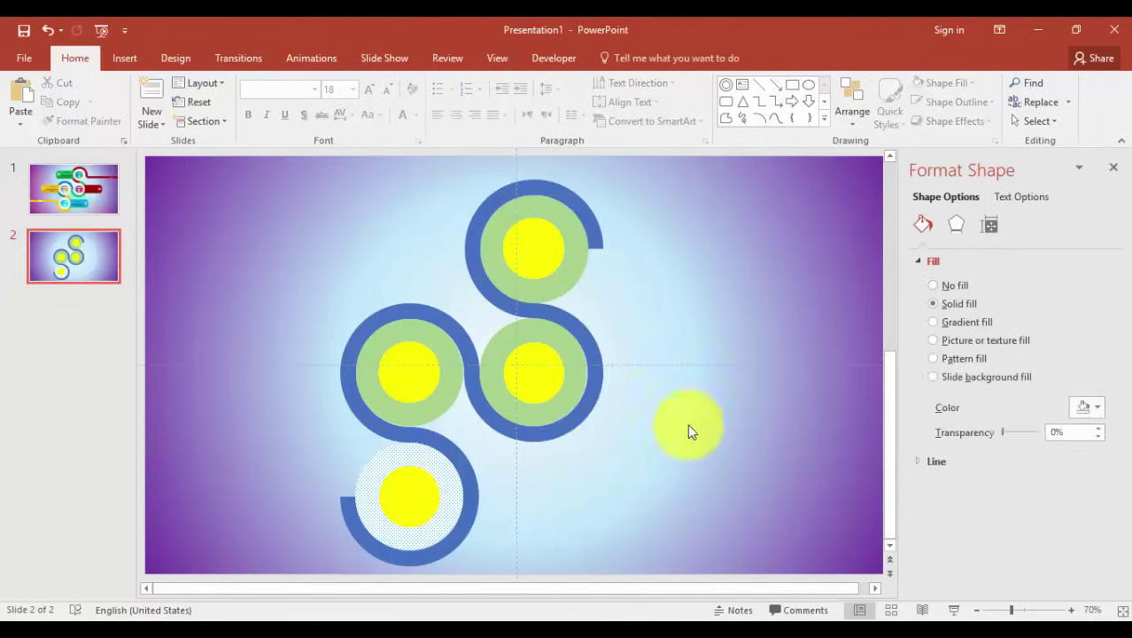
click(416, 448)
Step: Format-paint the bottom ring's dotted pattern onto the middle-left, middle-right and top rings
click(98, 123)
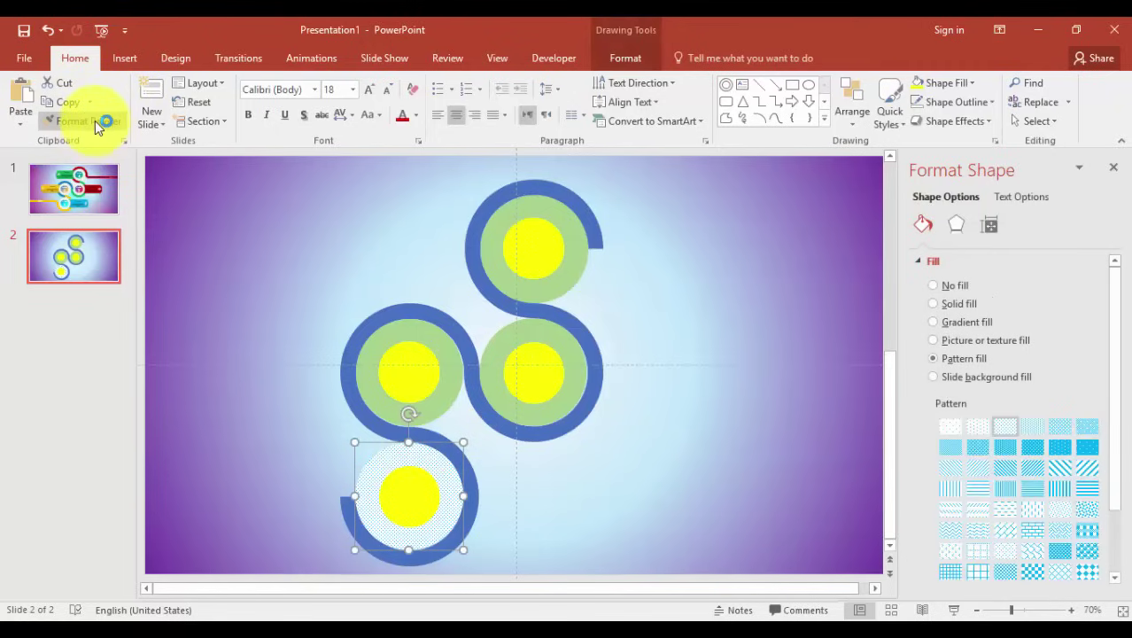
click(445, 341)
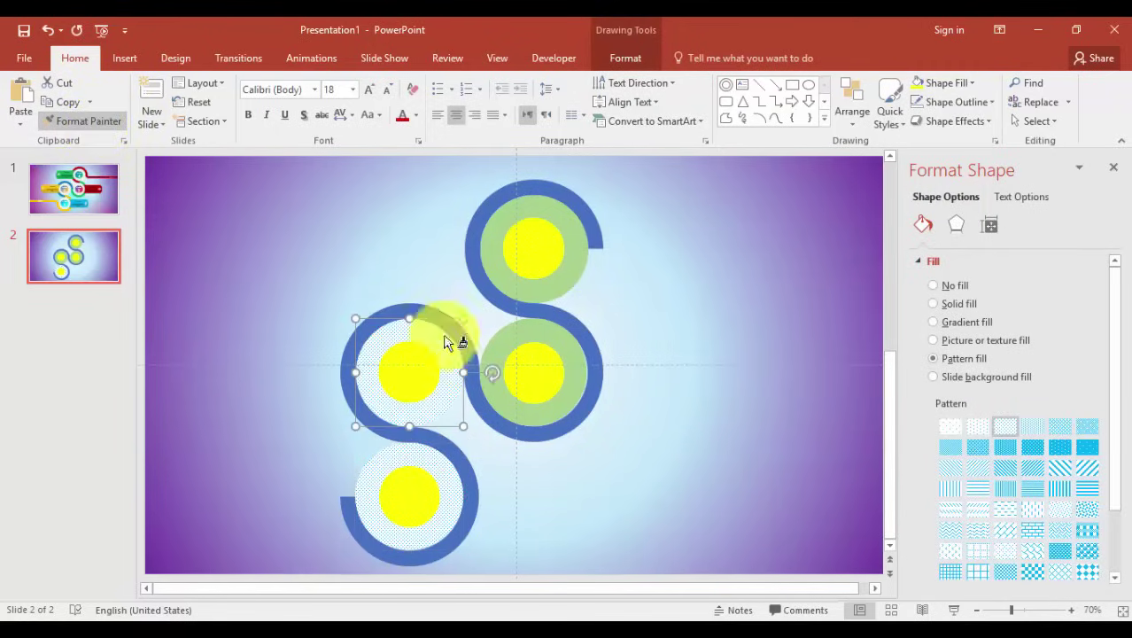
click(551, 327)
click(576, 237)
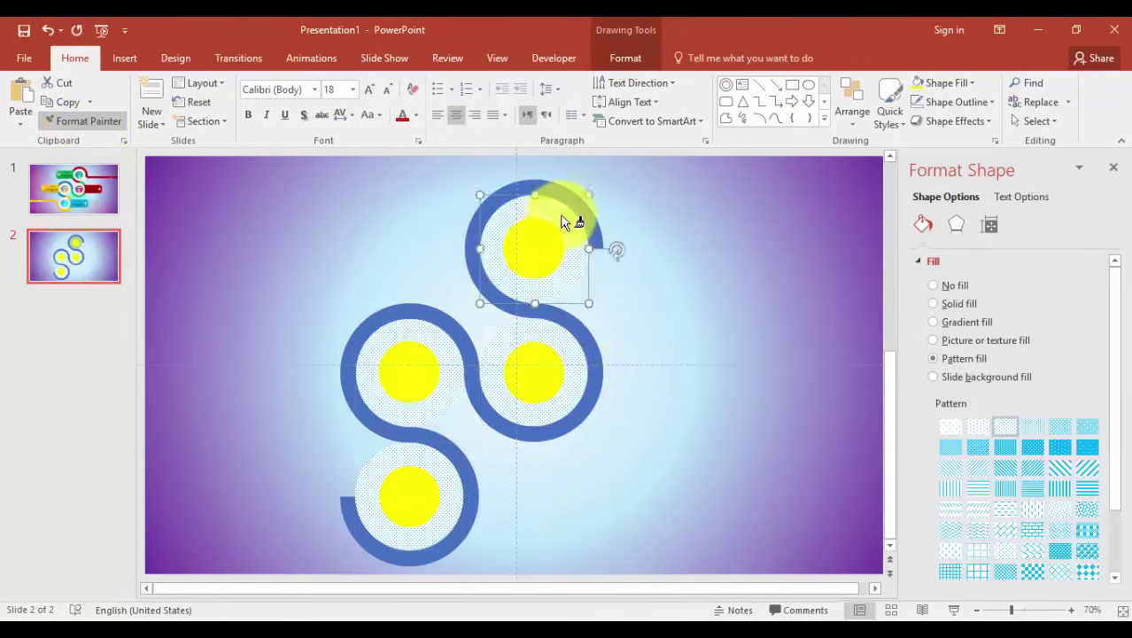
click(642, 322)
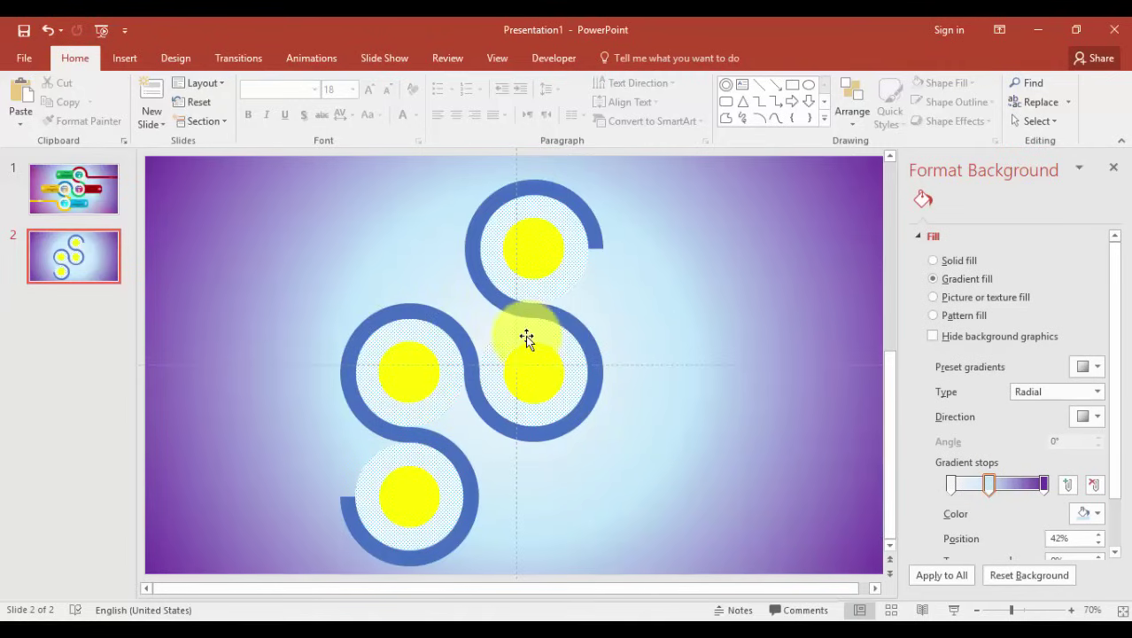
Step: Fill the bottom inner circle light blue, then change it to a linear gradient
click(412, 494)
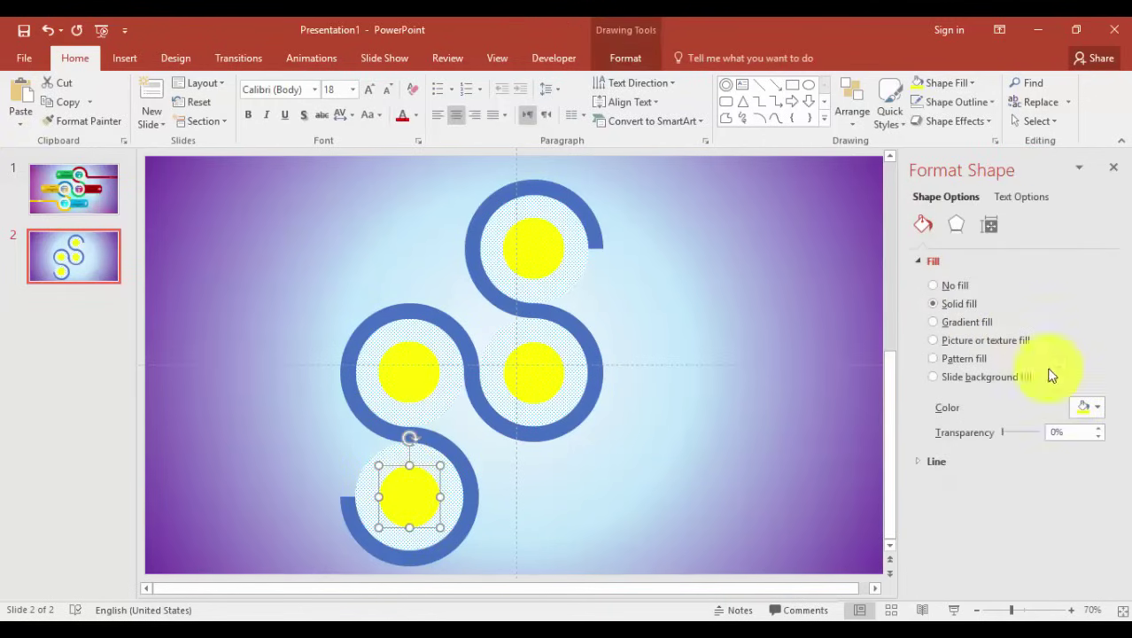
click(1091, 408)
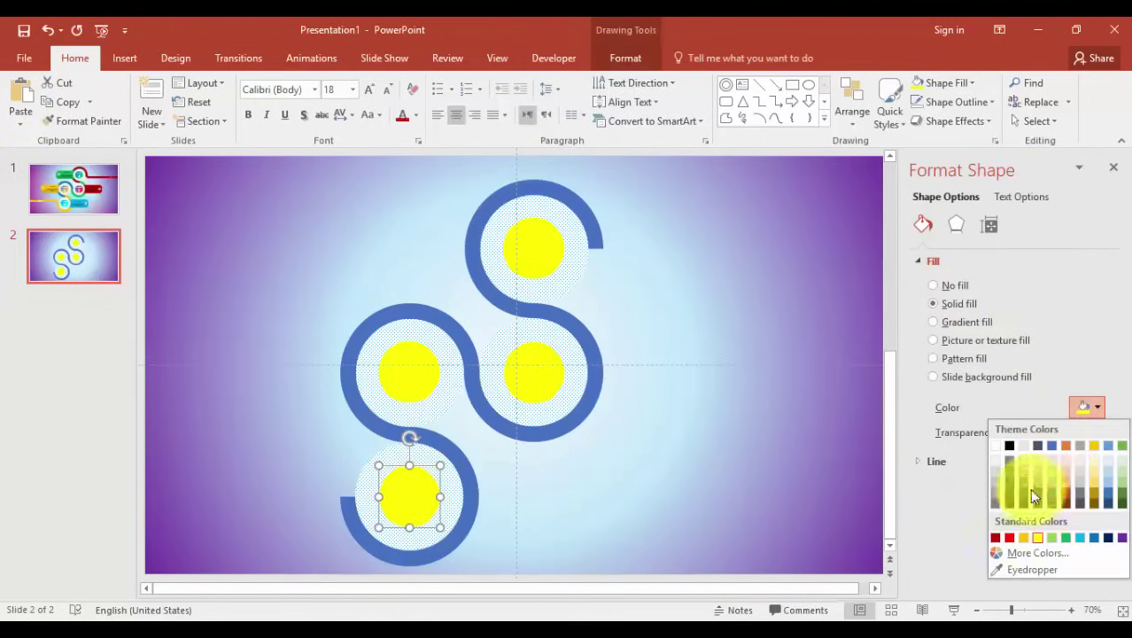
click(1080, 537)
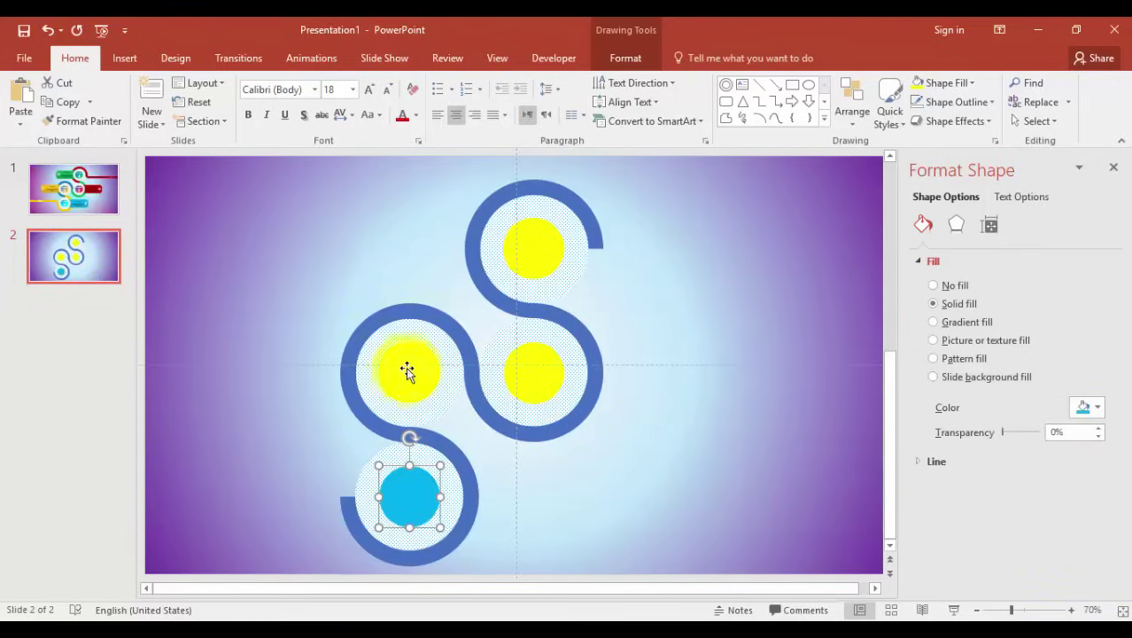
click(933, 323)
click(1097, 433)
click(1068, 448)
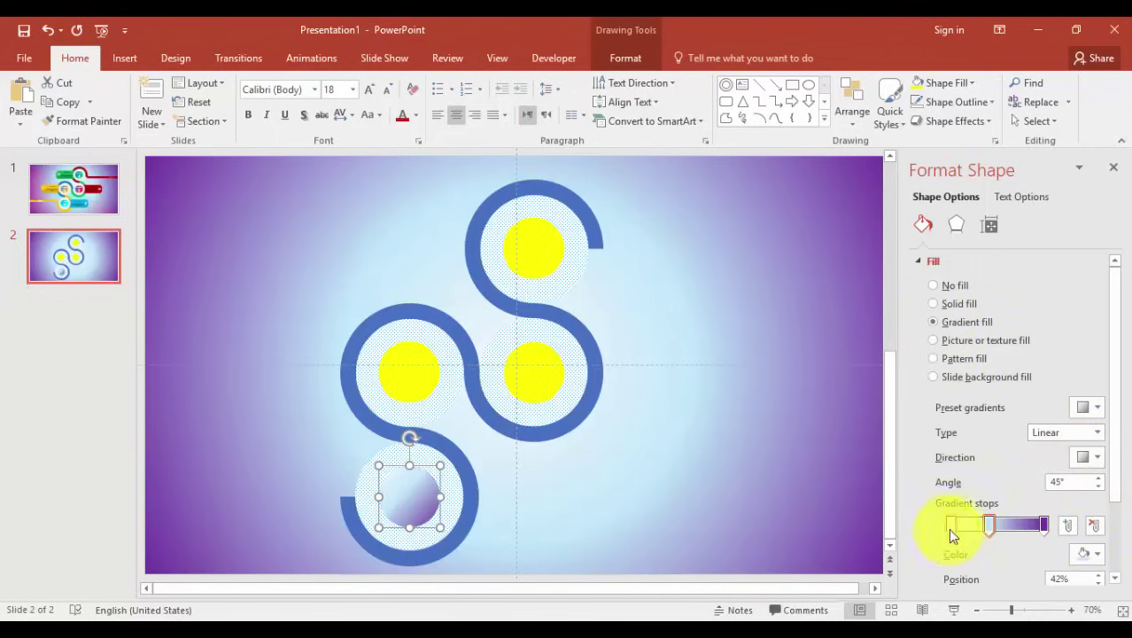
Step: Delete the middle gradient stop, colour the stops blue and light blue, and add one near 85%
click(1092, 526)
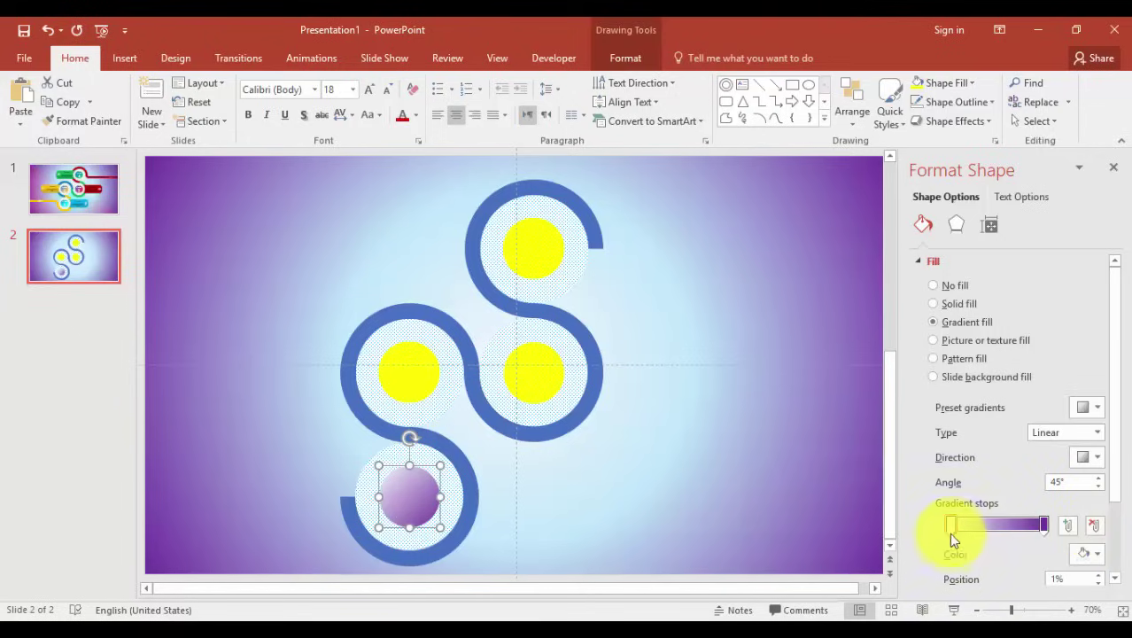
click(1092, 553)
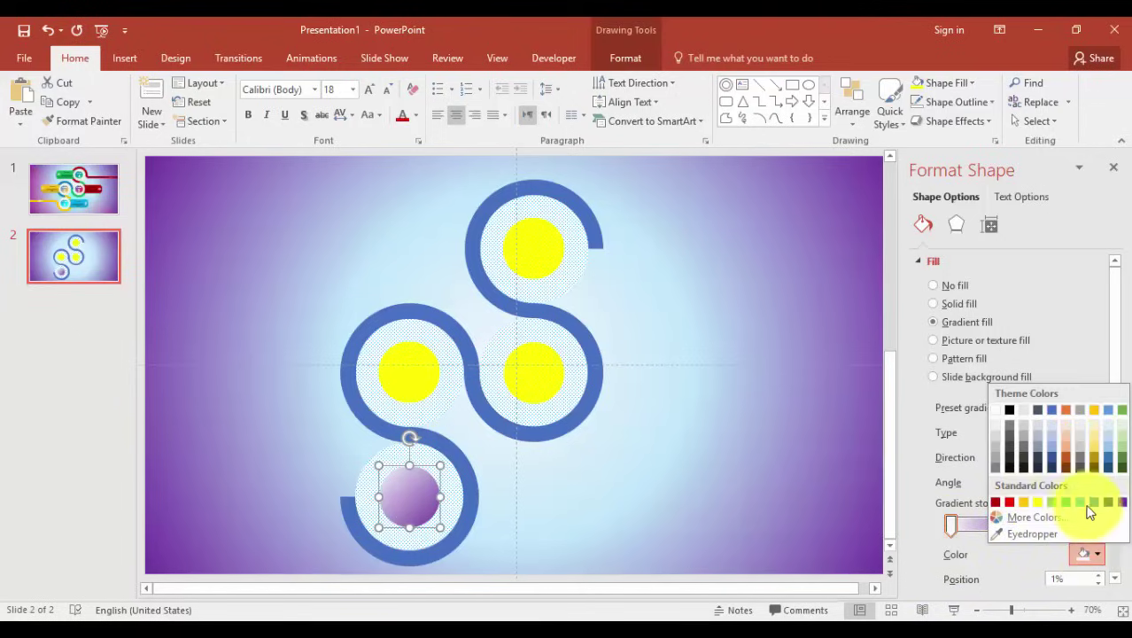
click(1094, 503)
click(1045, 524)
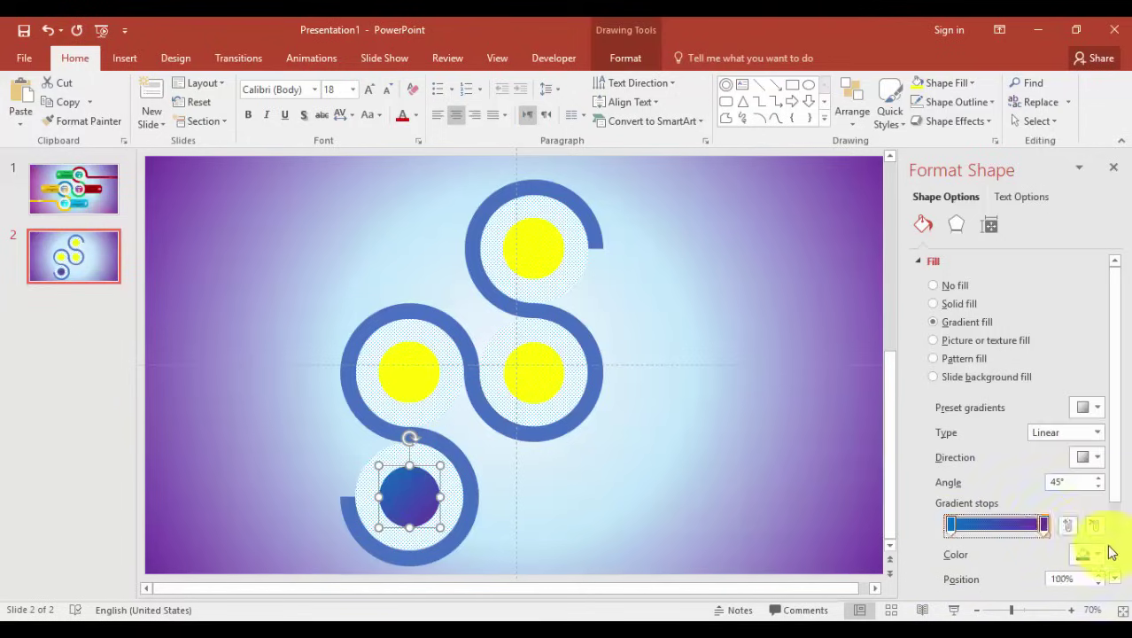
click(1100, 556)
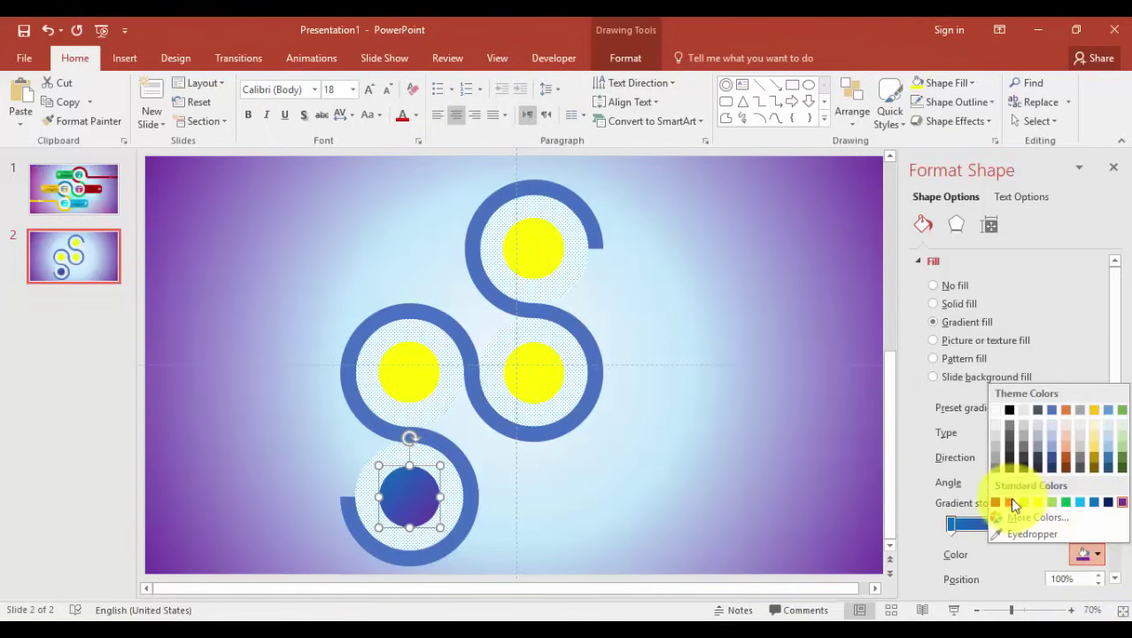
click(1080, 502)
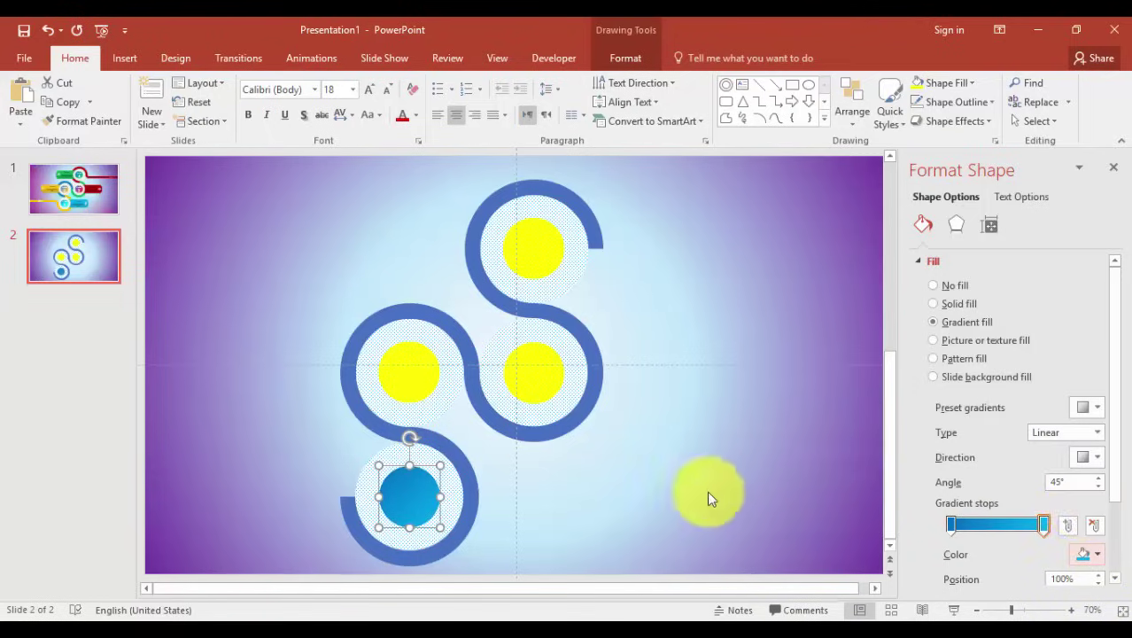
click(1038, 528)
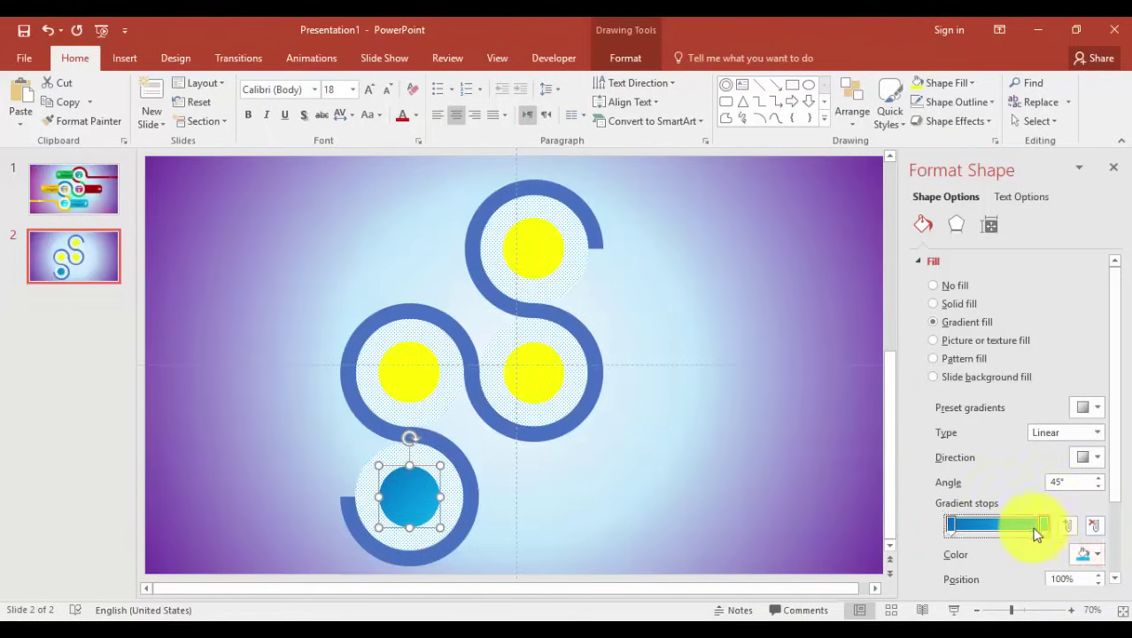
click(1091, 556)
click(1041, 530)
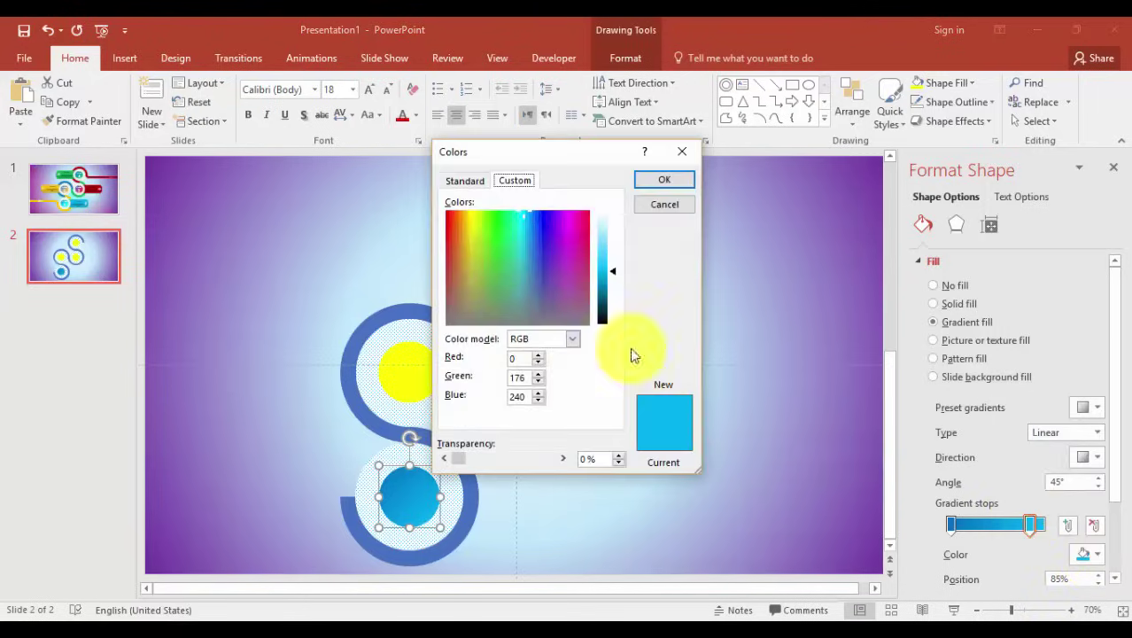
Step: Give the 85% stop a lighter cyan, then paint the gradient onto the middle-left centre
click(464, 180)
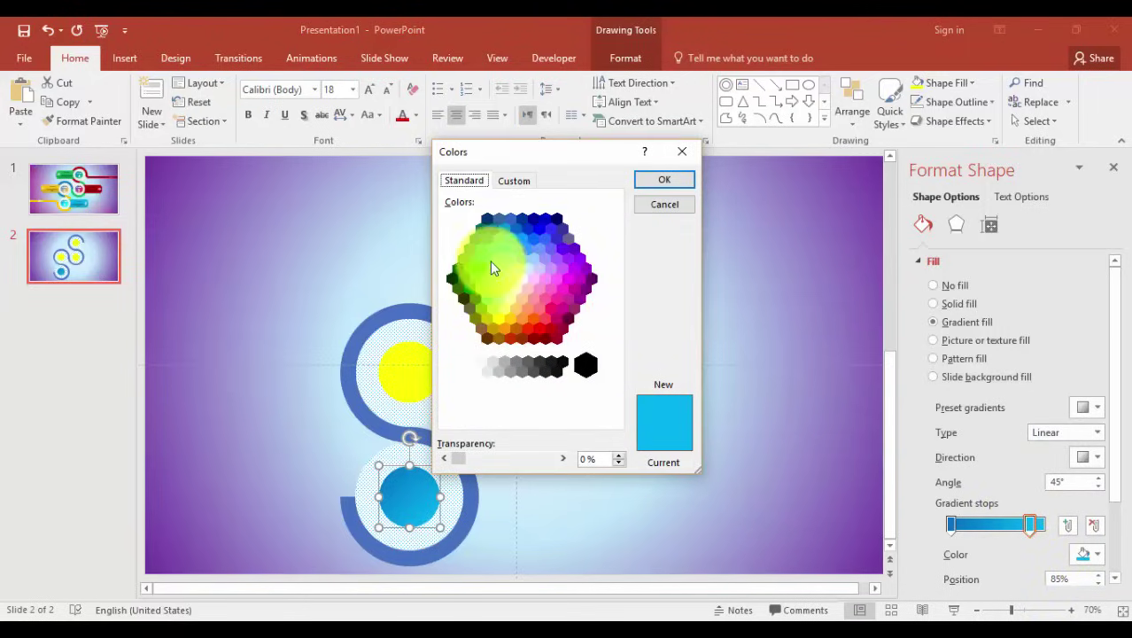
click(510, 239)
click(664, 180)
click(1027, 525)
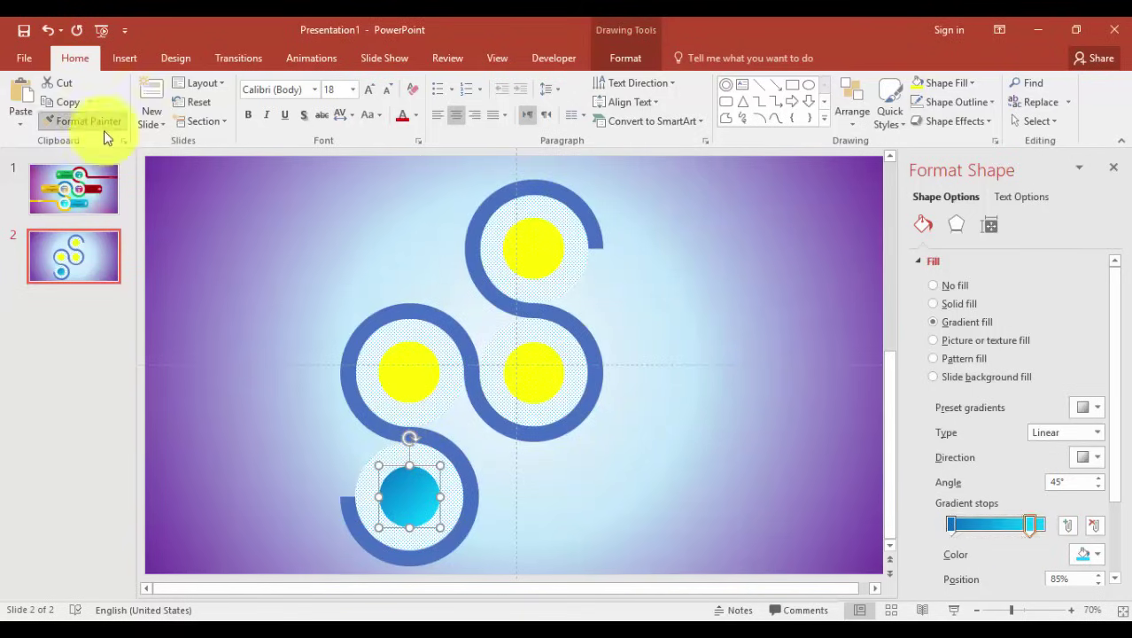
click(410, 372)
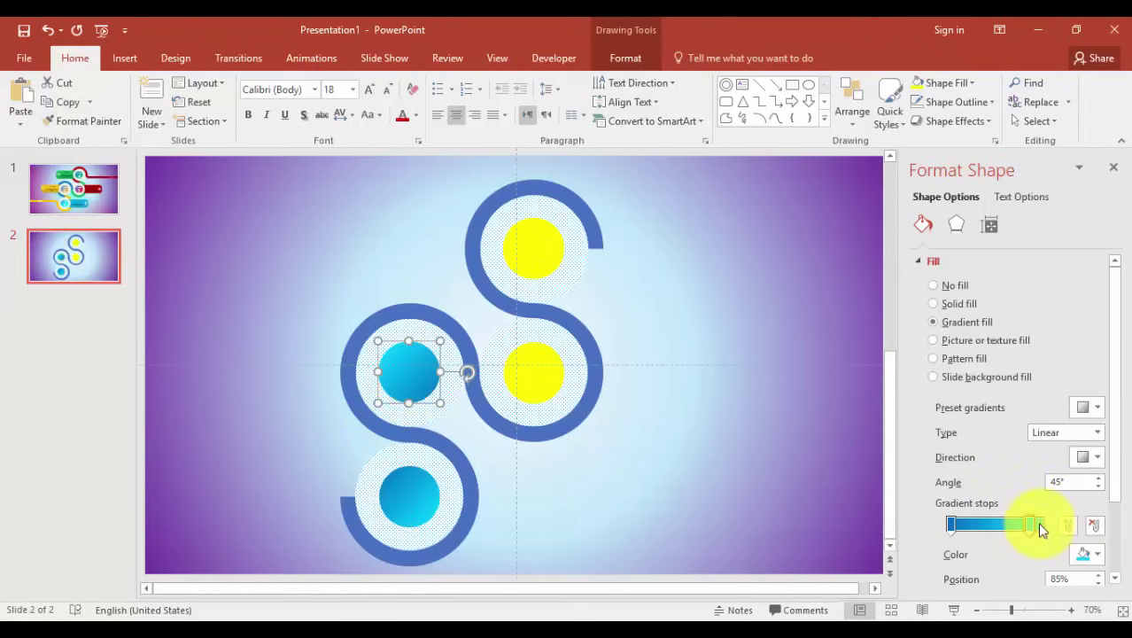
Step: Turn the middle-left gradient yellow-green, and copy the blue gradient onto the middle-right and top centres
click(1094, 553)
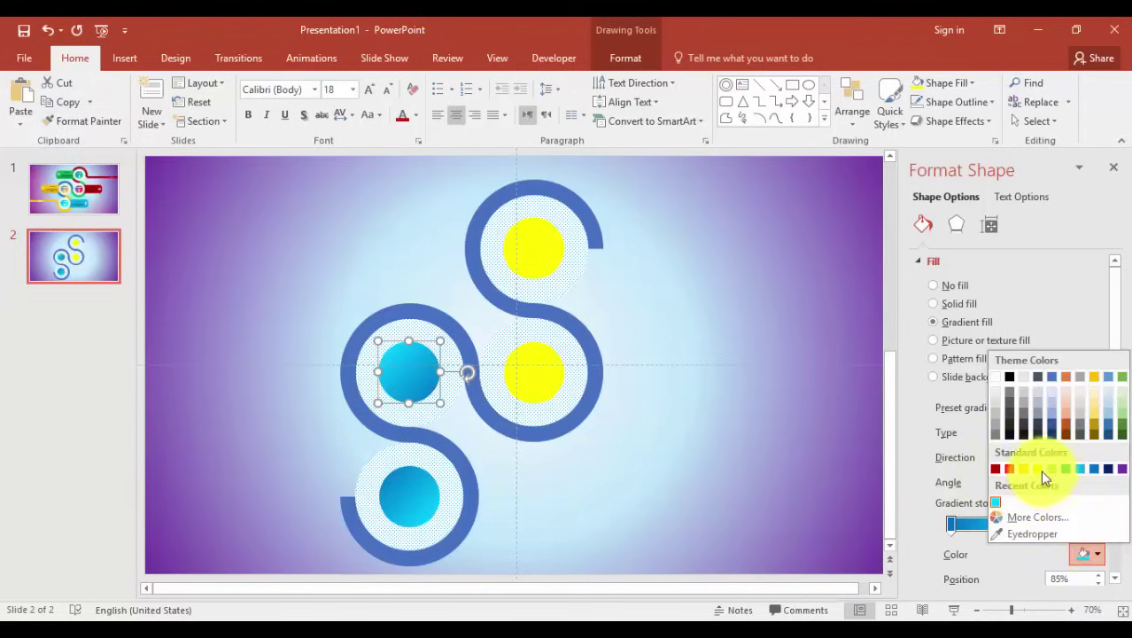
click(1039, 469)
drag(537, 363, 434, 246)
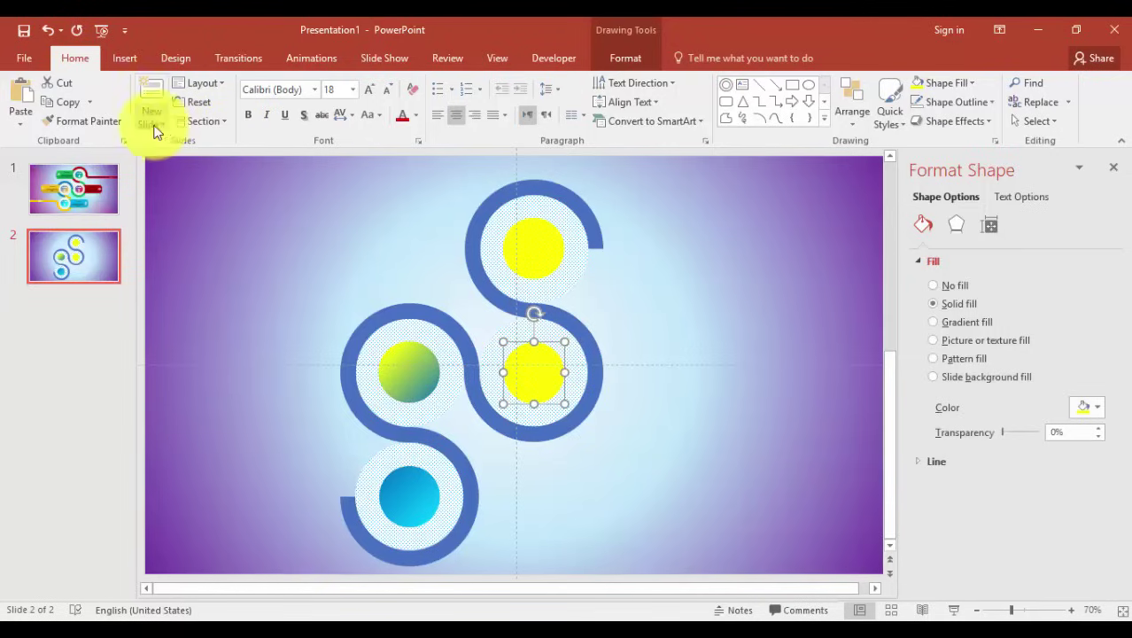
click(424, 493)
double_click(76, 123)
click(536, 371)
click(536, 247)
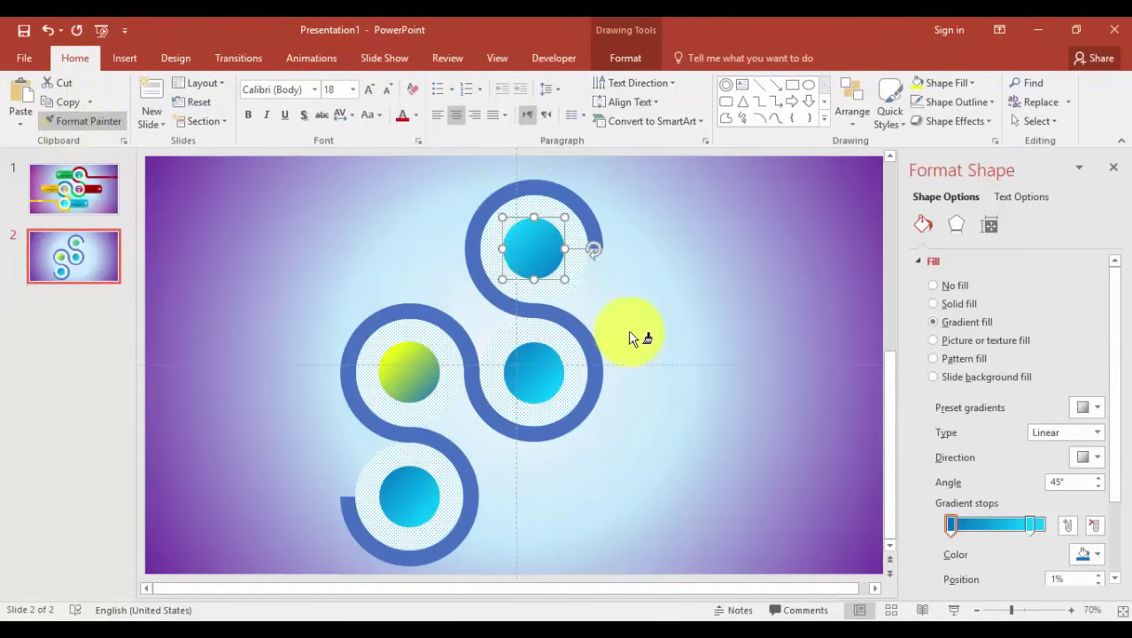
click(626, 338)
Step: Recolour the middle-right centre's 85% gradient stop purple
click(537, 365)
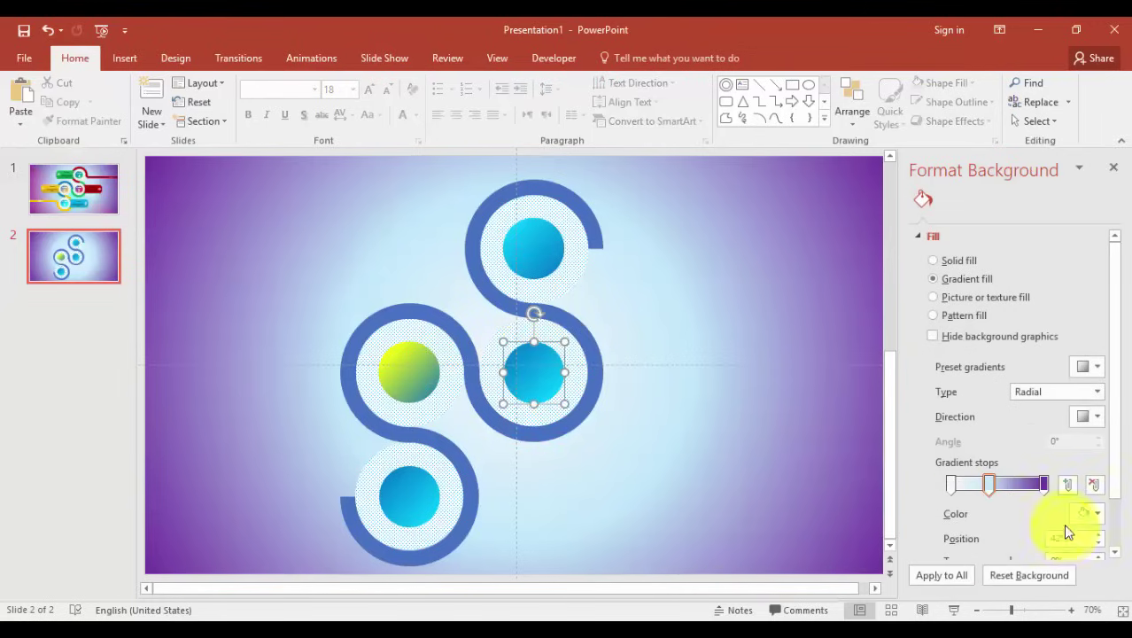
click(1028, 524)
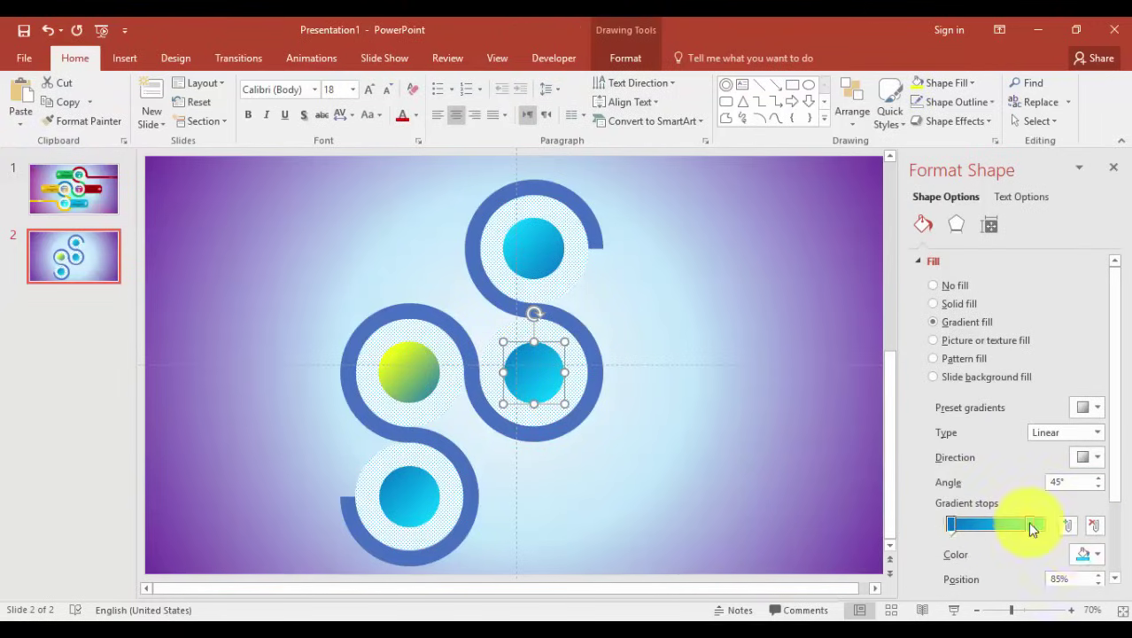
click(1098, 555)
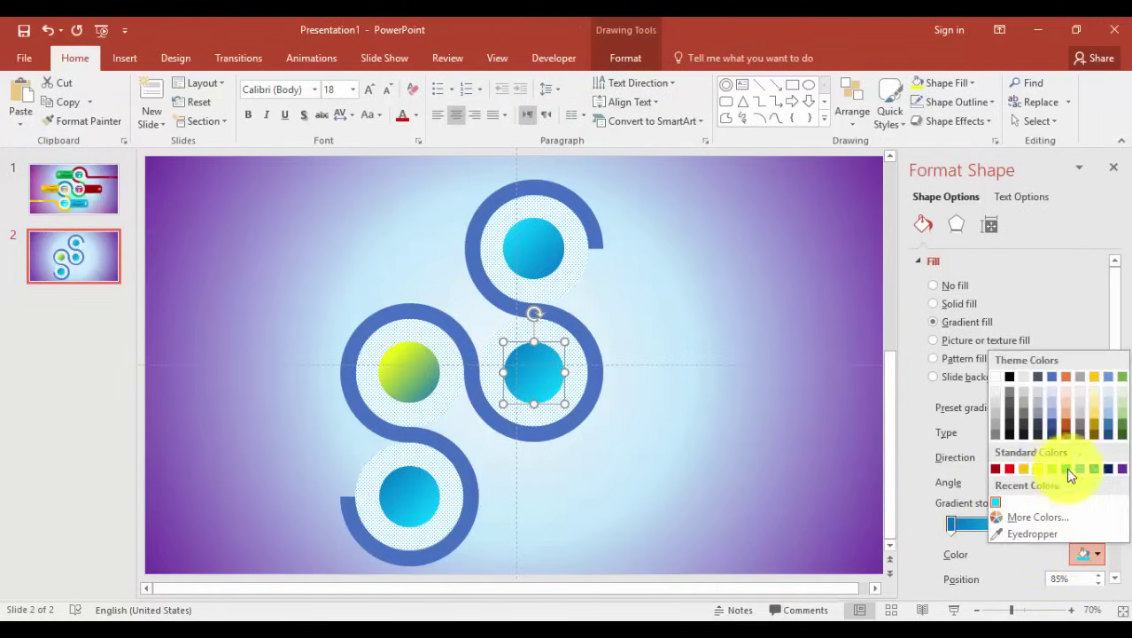
click(1122, 470)
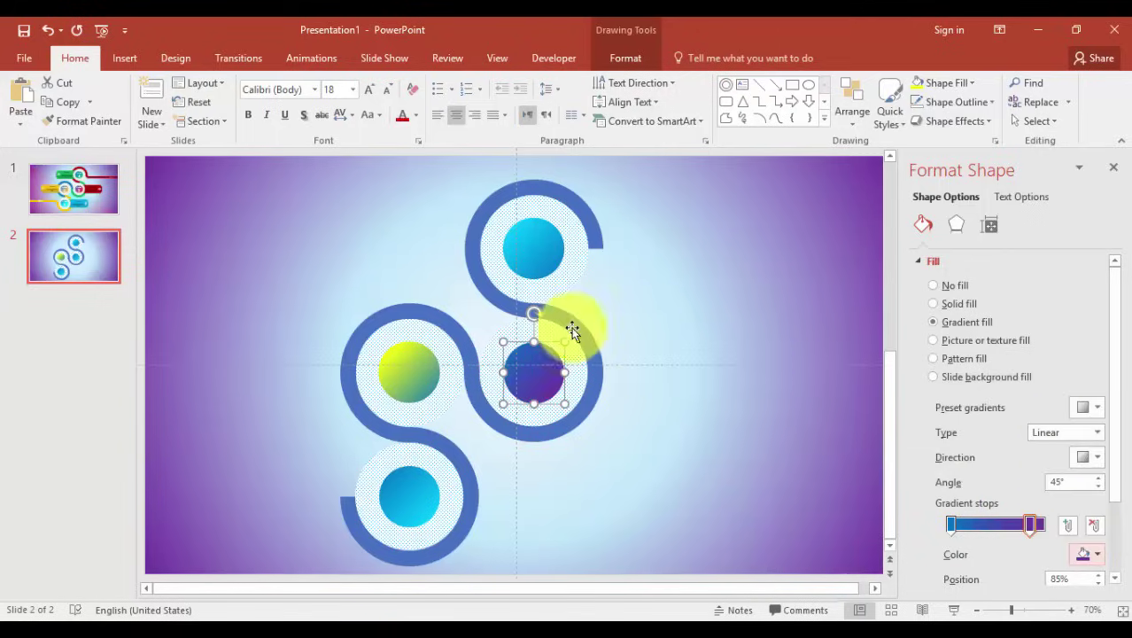
Step: Recolour the top centre's gradient stop green, then view slide 1 for reference
click(531, 248)
click(1098, 558)
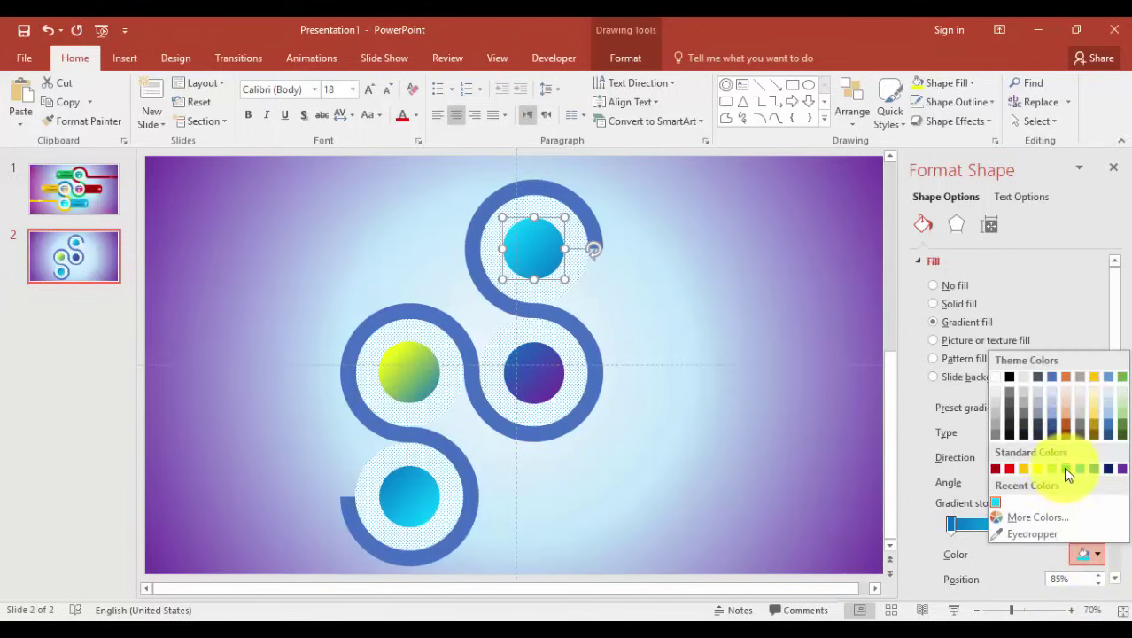
click(1066, 470)
click(754, 385)
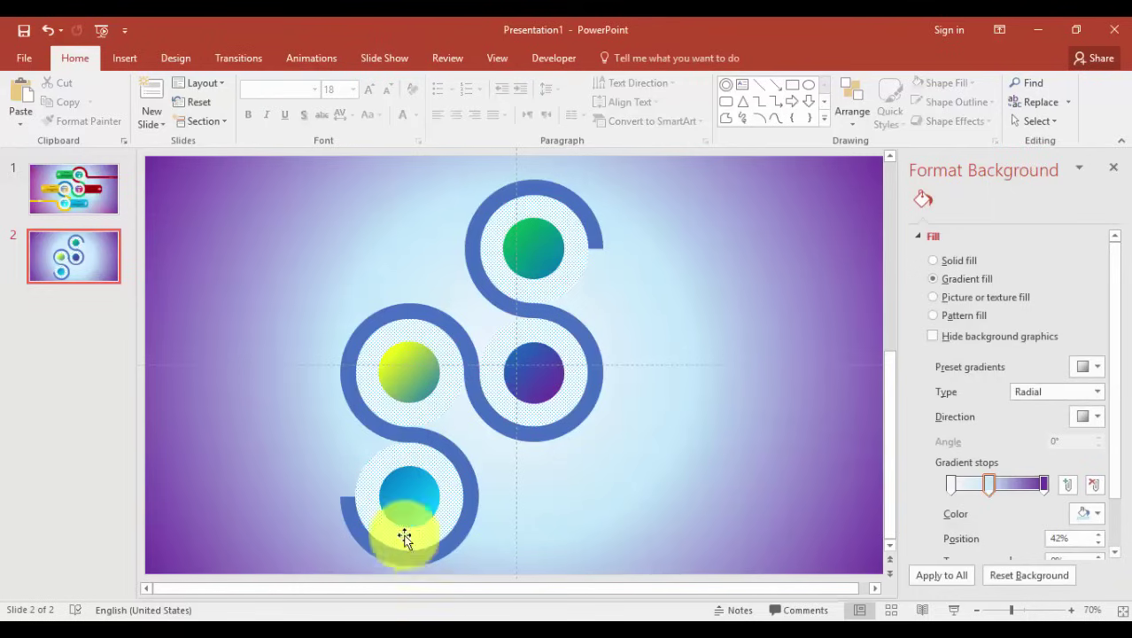
click(80, 191)
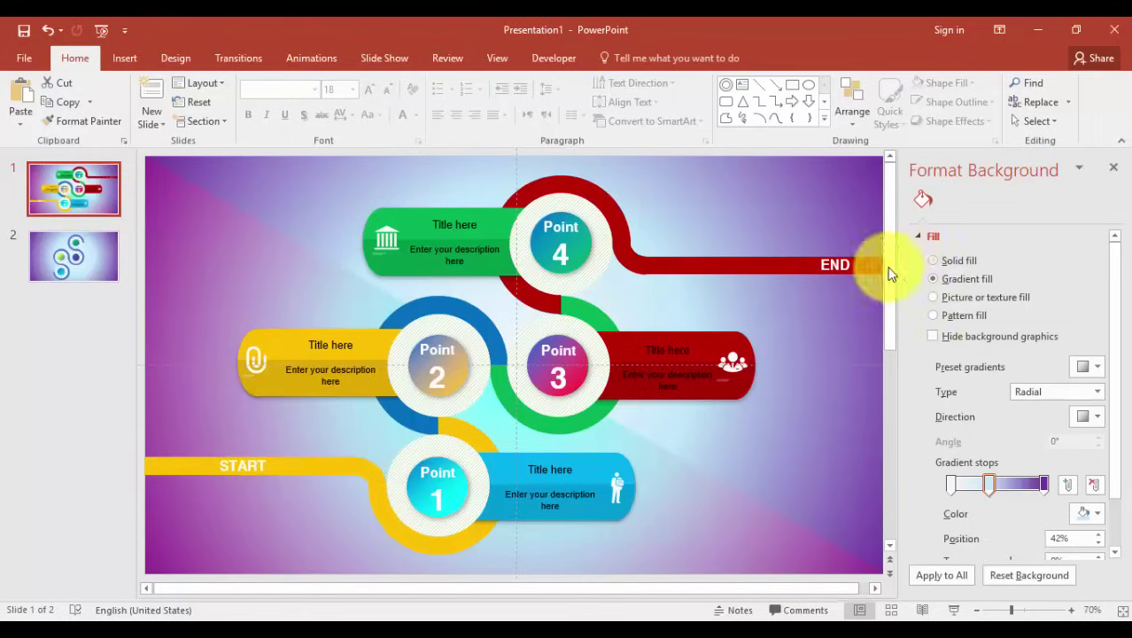
Step: Return to slide 2 and undo the last change
click(98, 258)
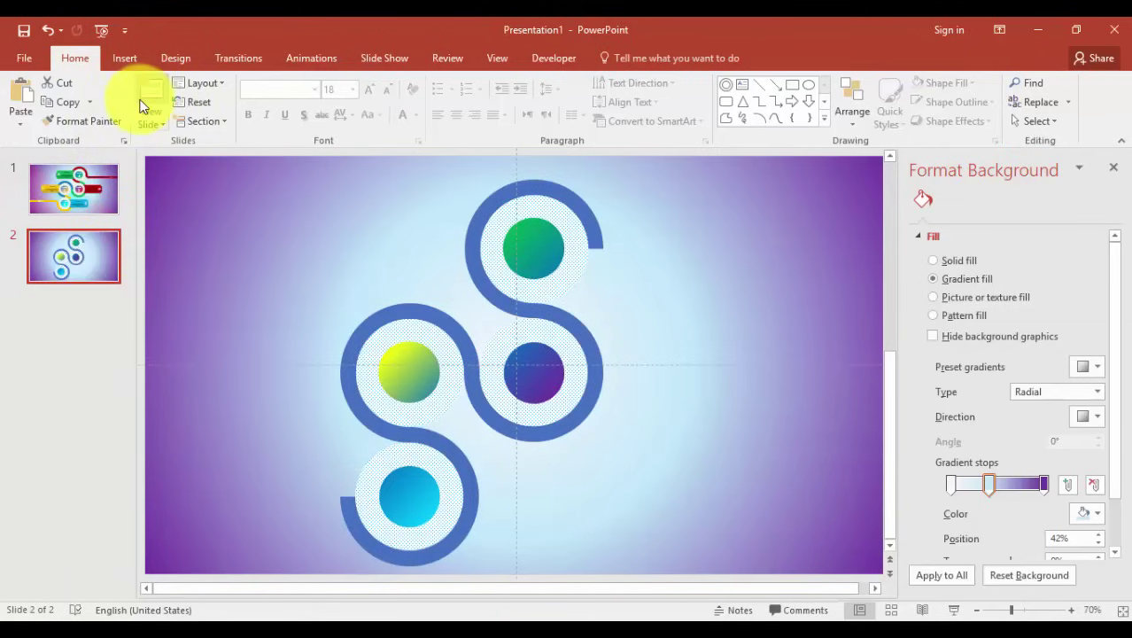
key(ctrl+z)
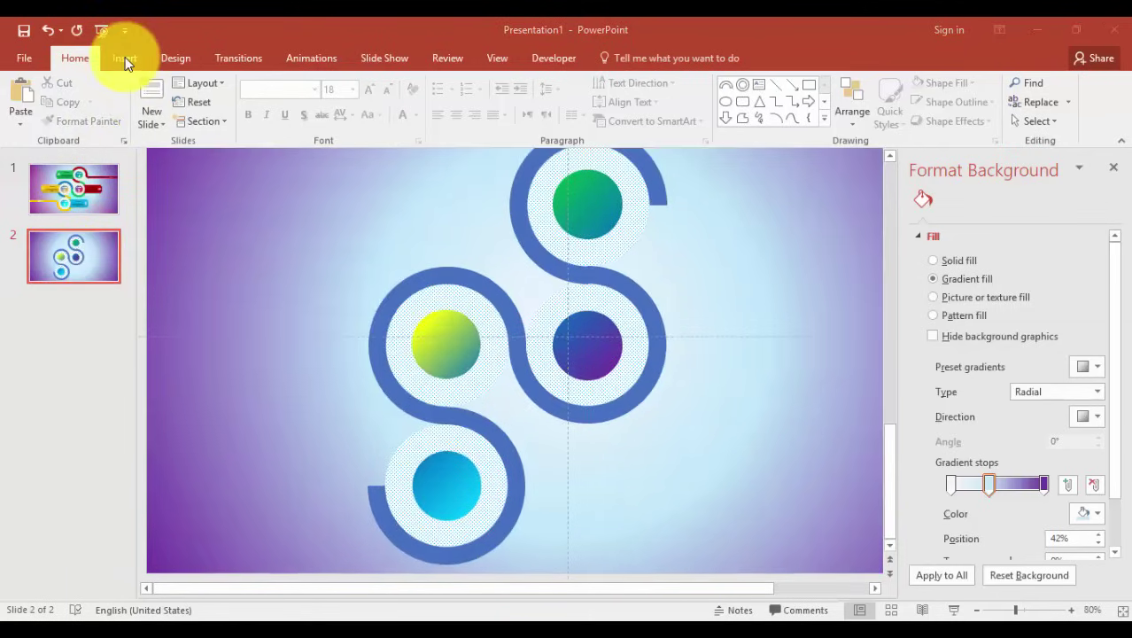
Step: Draw a block arc left of the bottom circle and fit it against the track's end
click(125, 56)
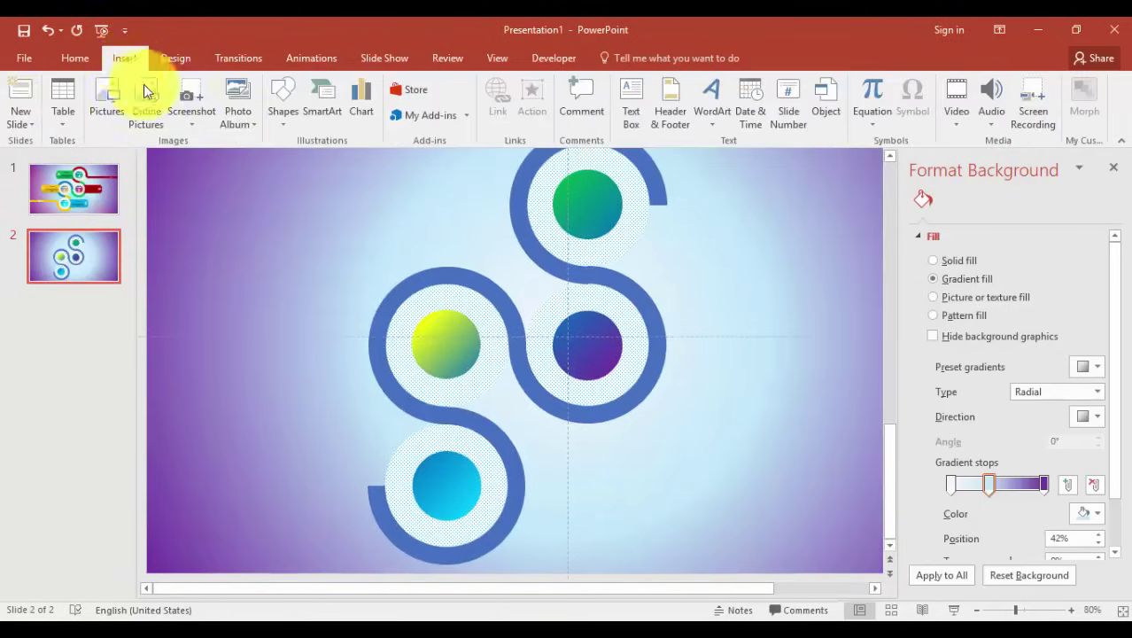
click(284, 111)
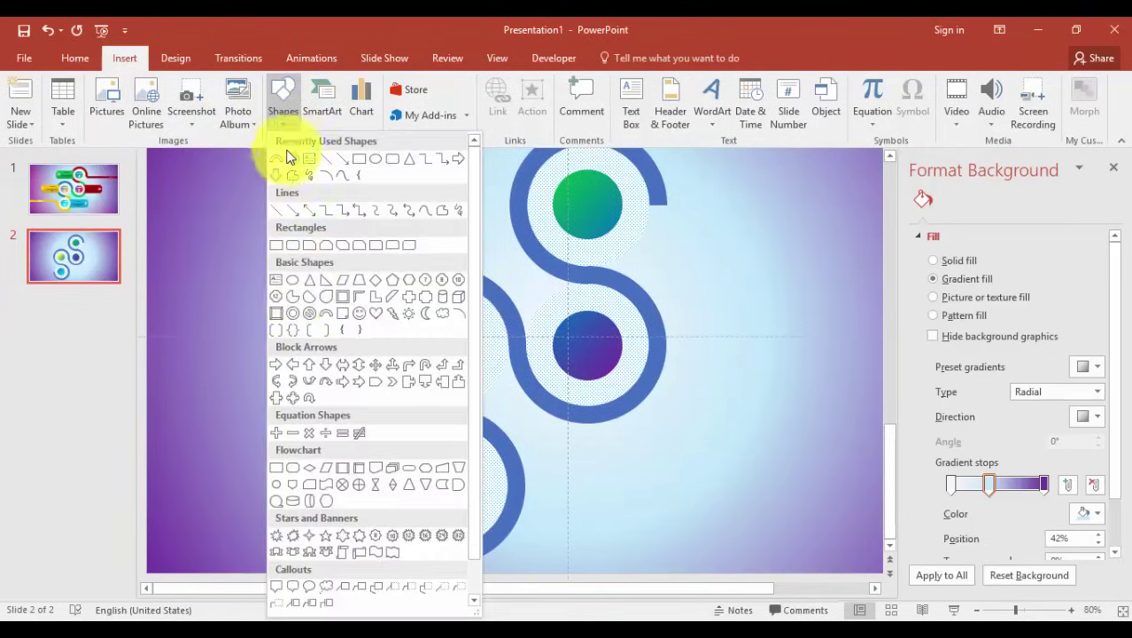
click(328, 321)
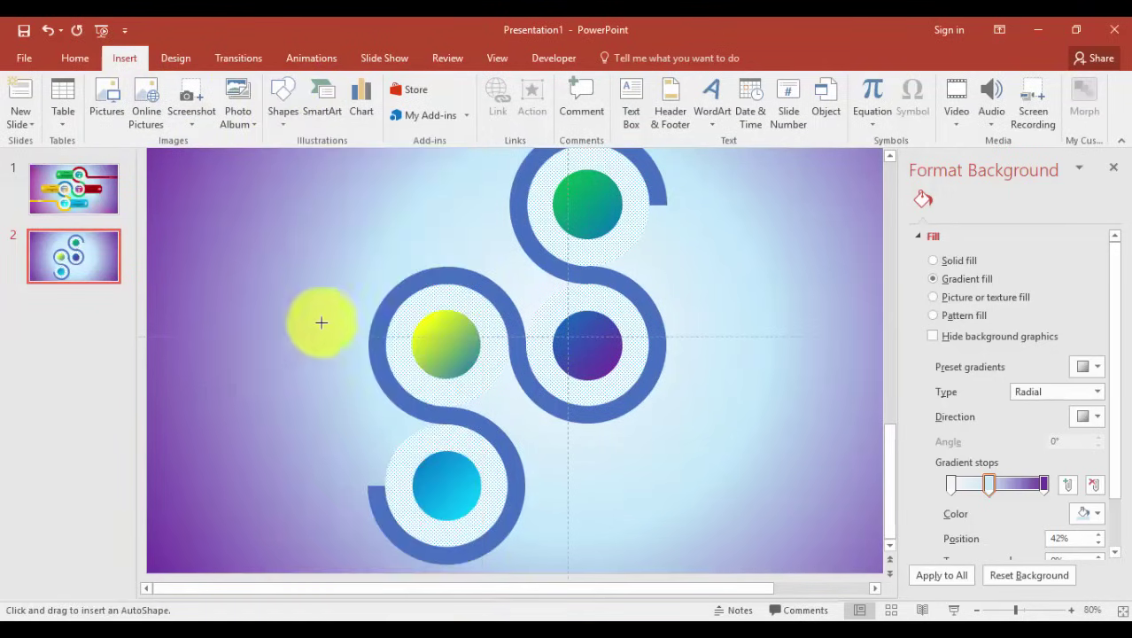
drag(279, 395, 352, 467)
drag(323, 404, 355, 452)
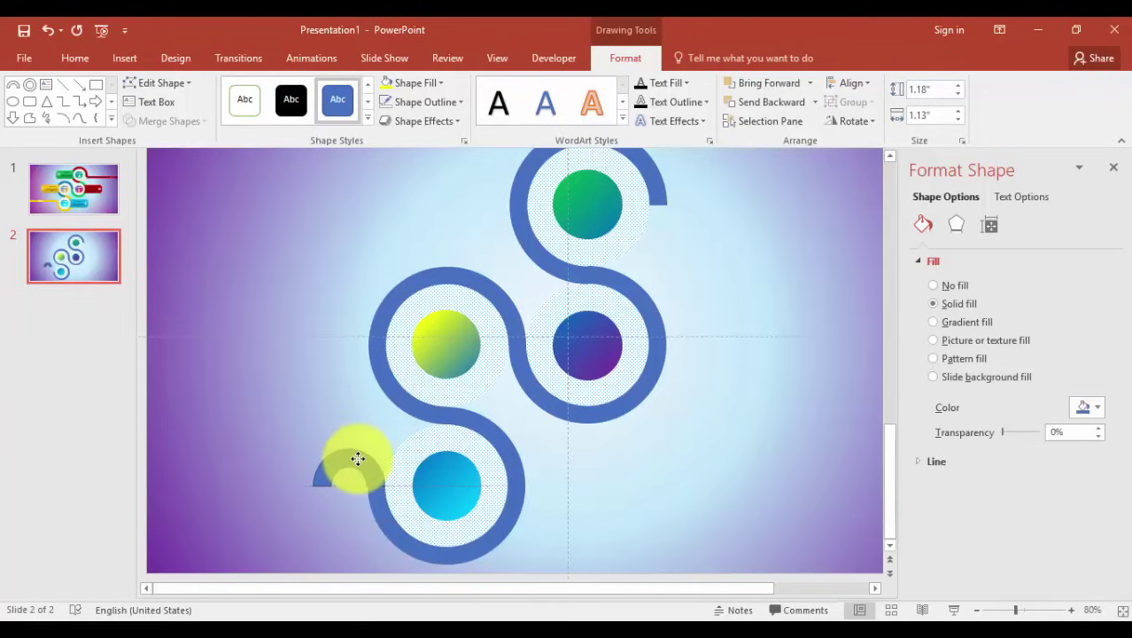
drag(355, 458, 355, 459)
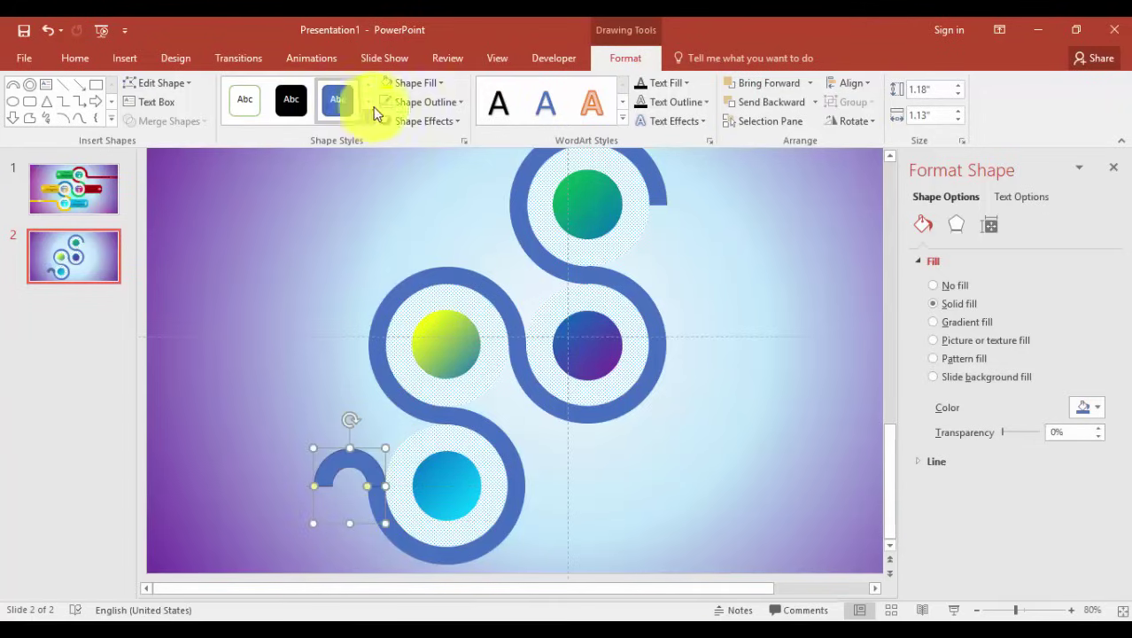
click(682, 498)
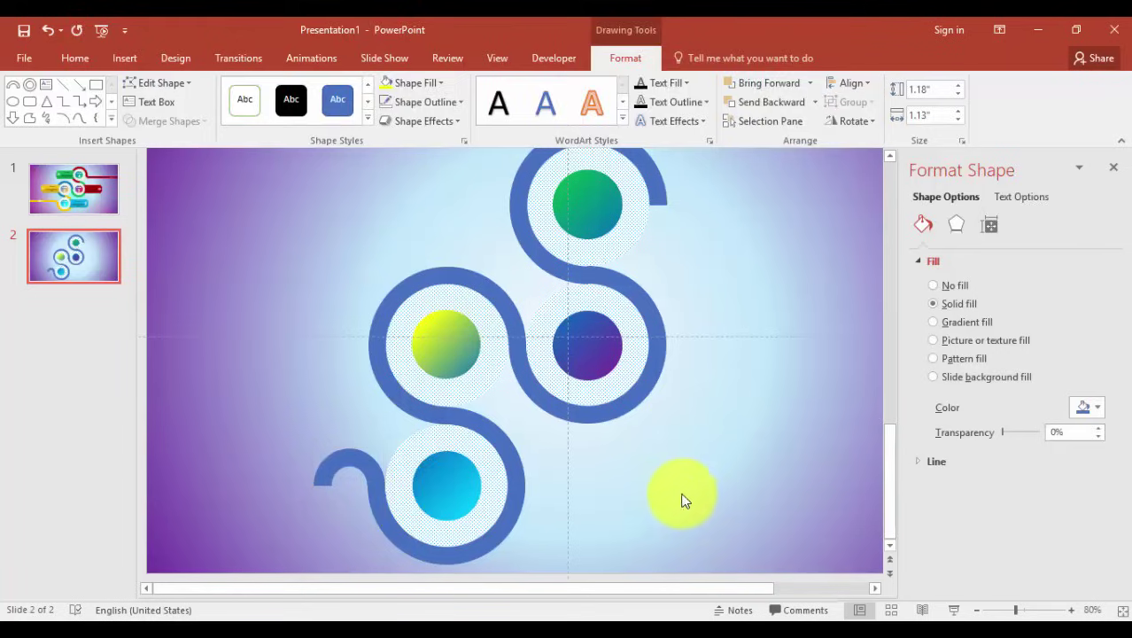
mouse_move(337, 456)
mouse_down()
mouse_move(317, 484)
mouse_move(354, 456)
mouse_up()
click(693, 495)
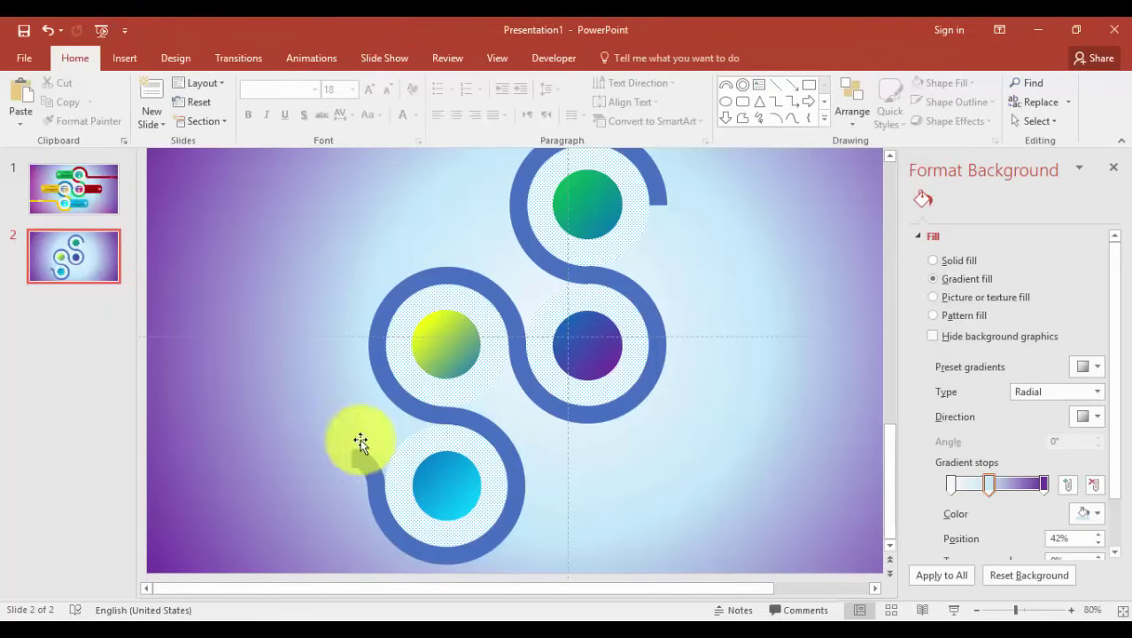
Step: Draw a long rectangle bar from the bottom hook toward the slide's left edge
click(126, 53)
click(280, 106)
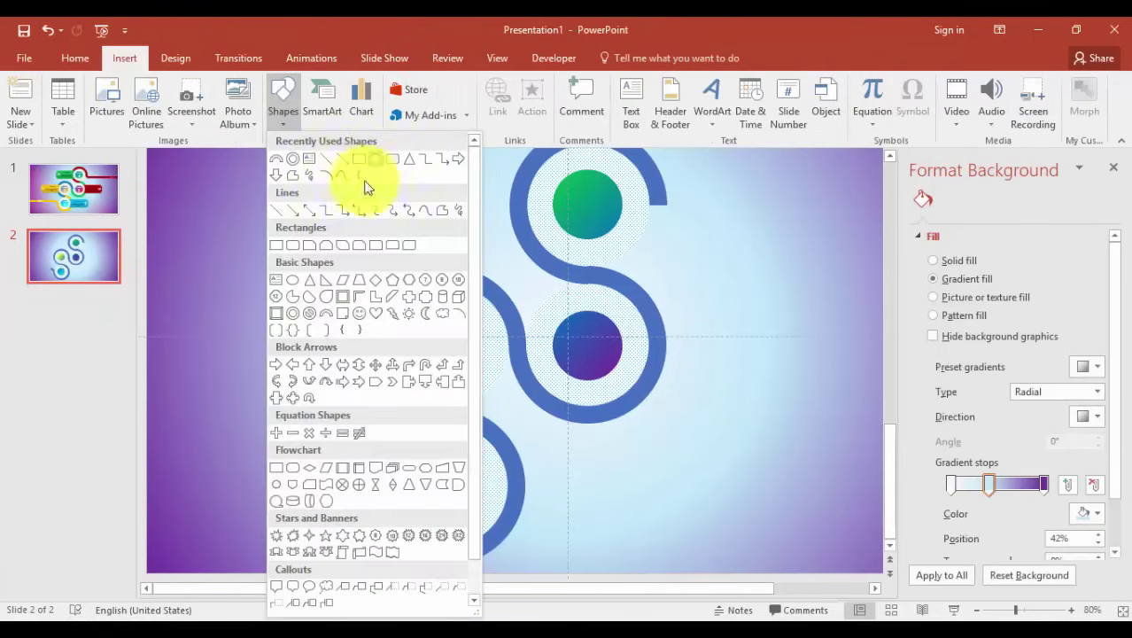
click(361, 165)
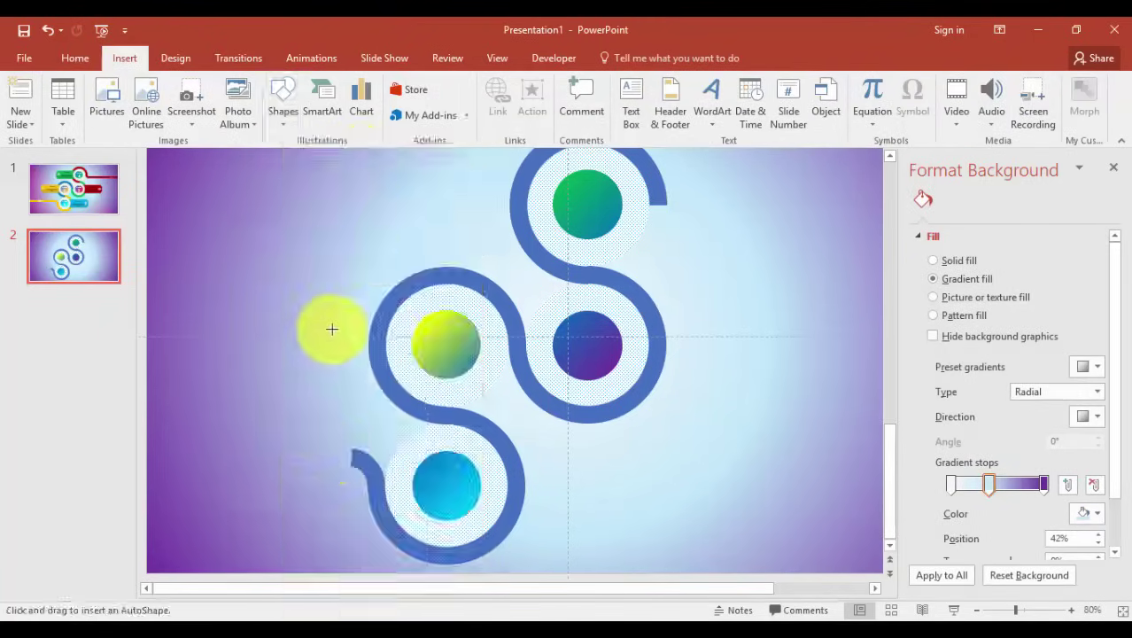
mouse_move(351, 449)
mouse_down()
mouse_move(341, 470)
mouse_move(146, 464)
mouse_up()
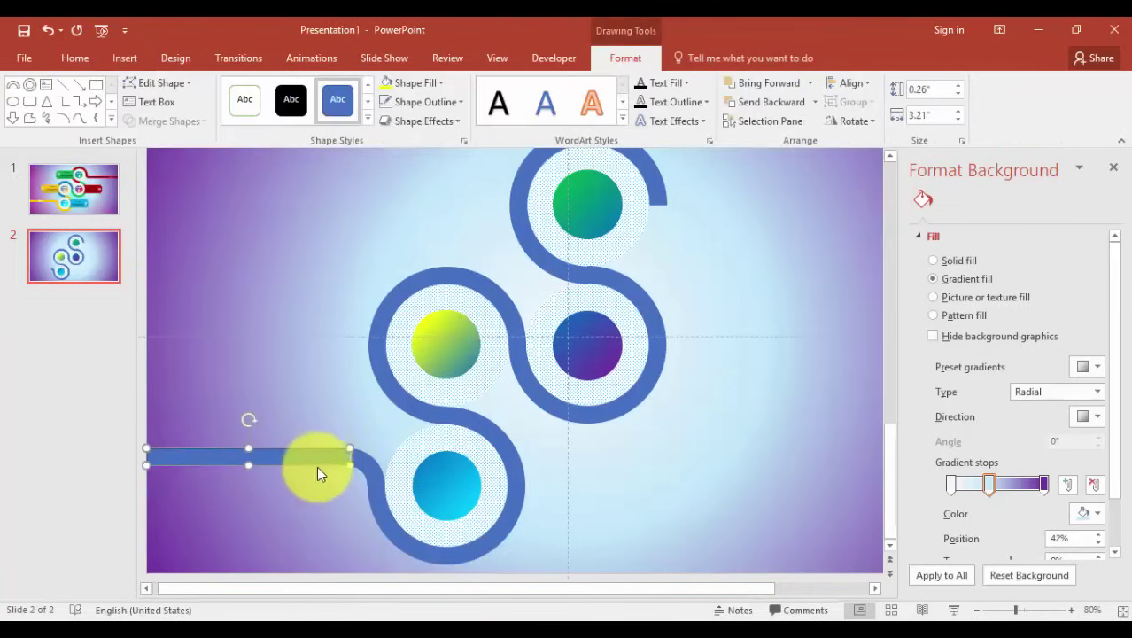
drag(348, 463, 357, 464)
click(324, 472)
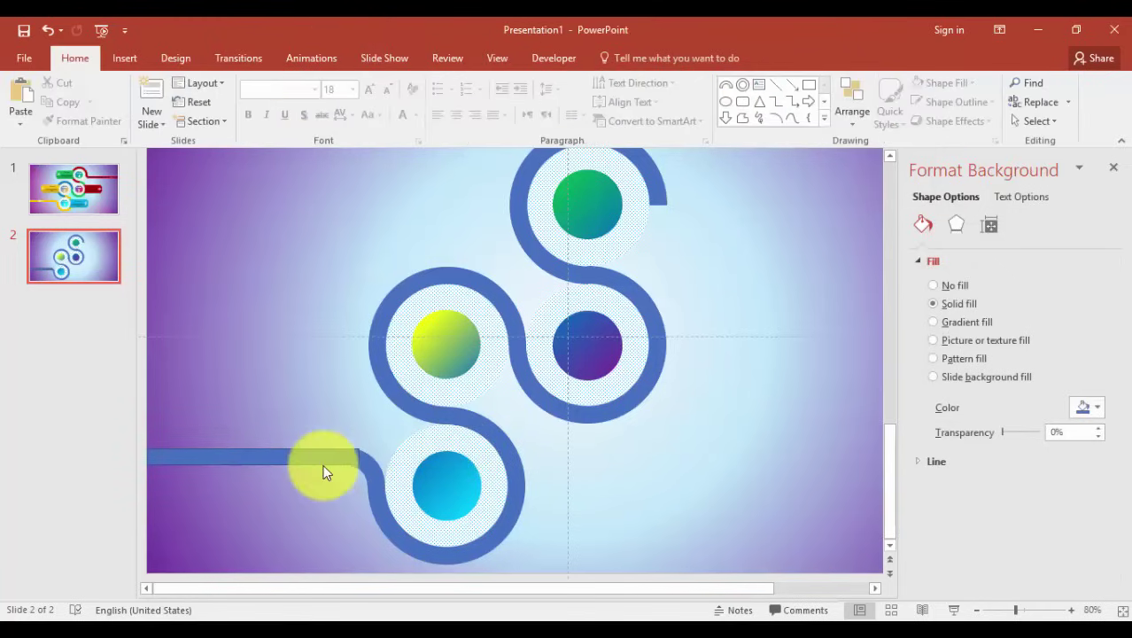
Step: Remove the bar's outline and zoom in on where it meets the hook
click(424, 102)
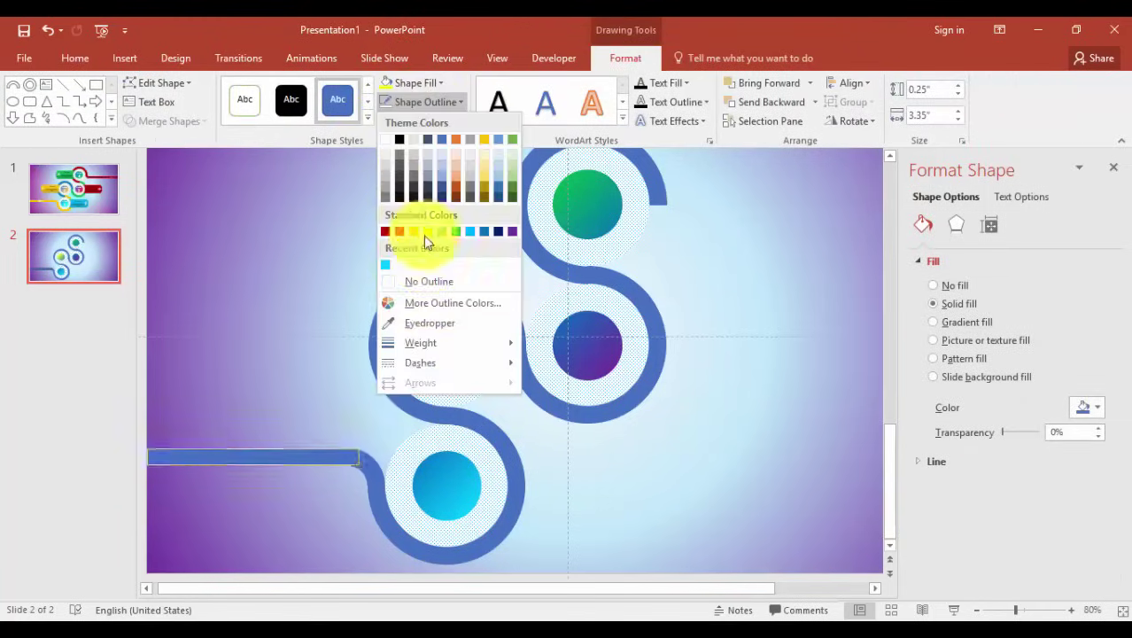
click(428, 282)
click(302, 467)
click(279, 454)
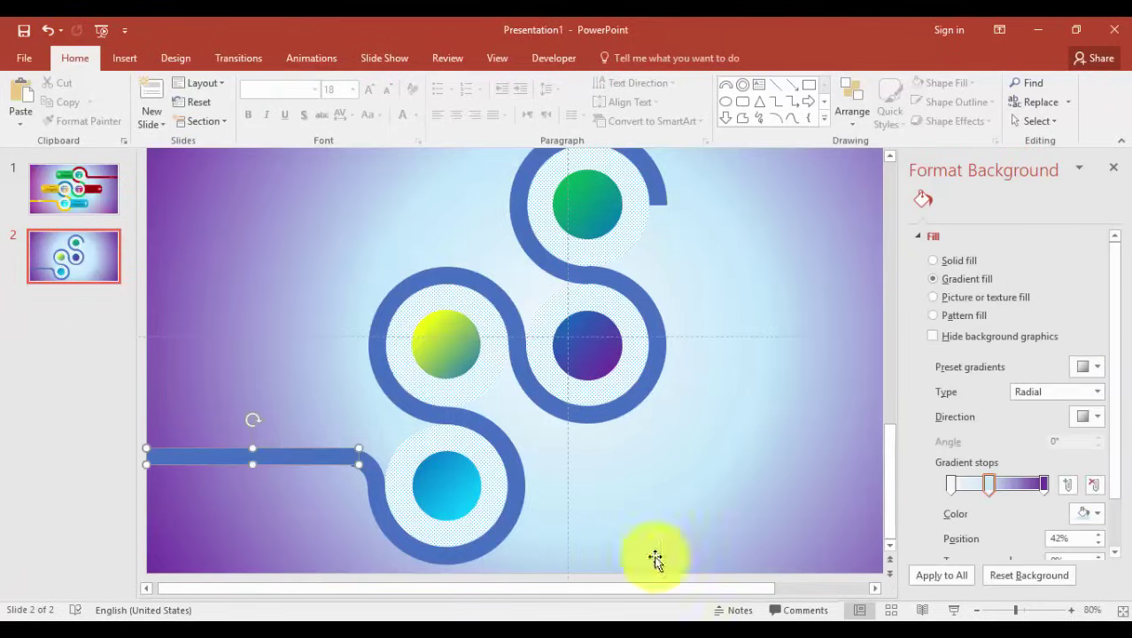
click(1042, 610)
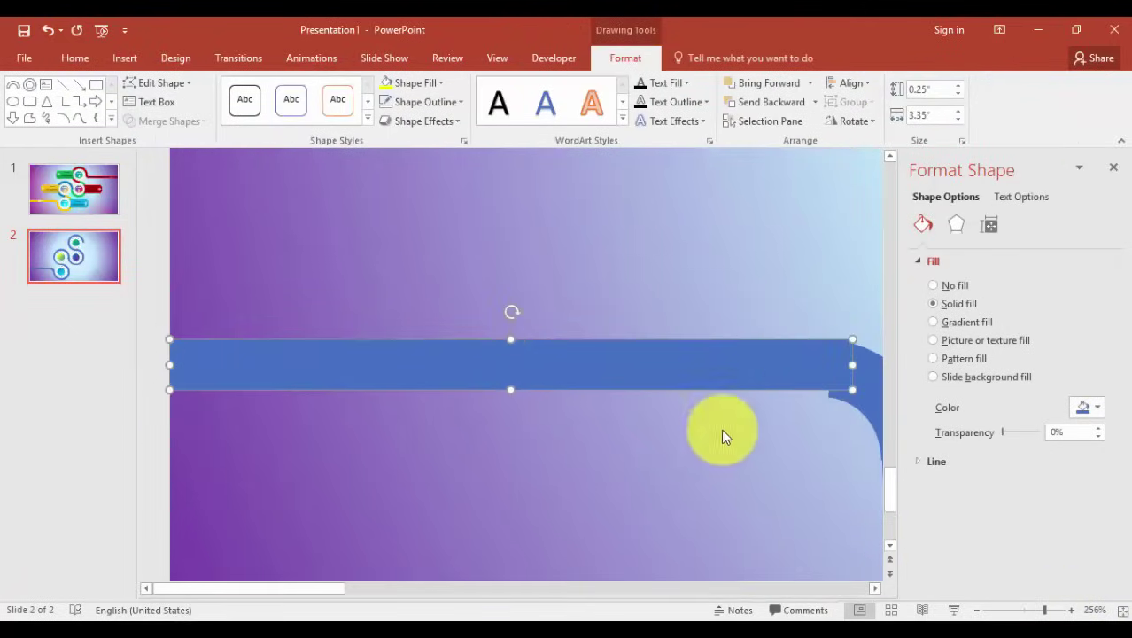
Step: Resize the blue bar's height to match the track's width
mouse_move(758, 375)
mouse_down()
mouse_move(742, 383)
mouse_move(738, 368)
mouse_up()
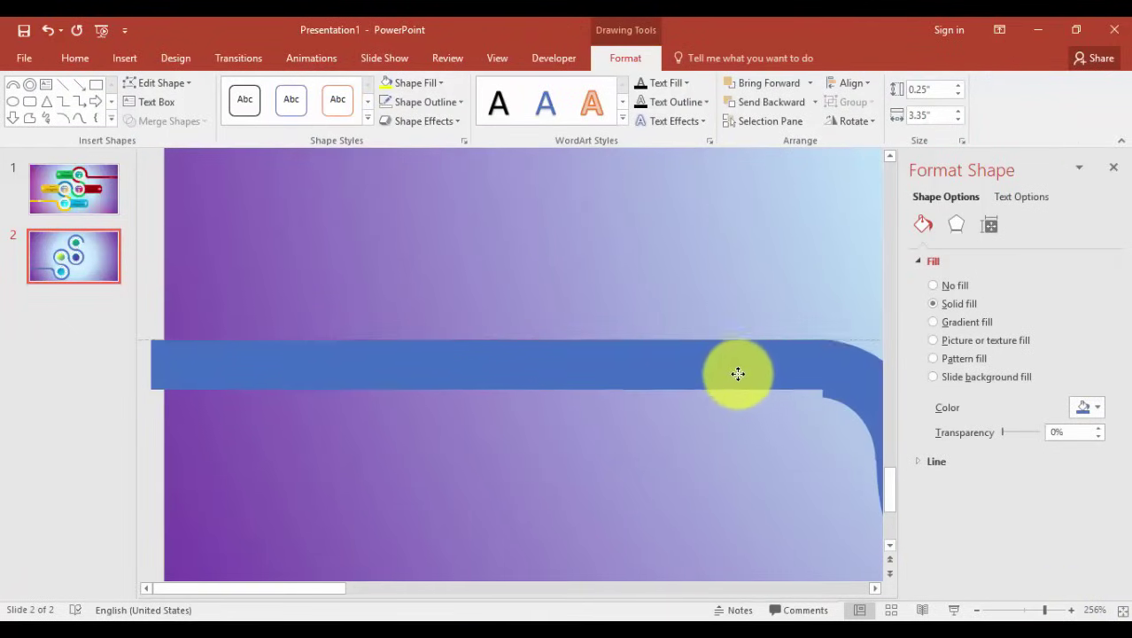
drag(492, 392, 493, 398)
click(533, 437)
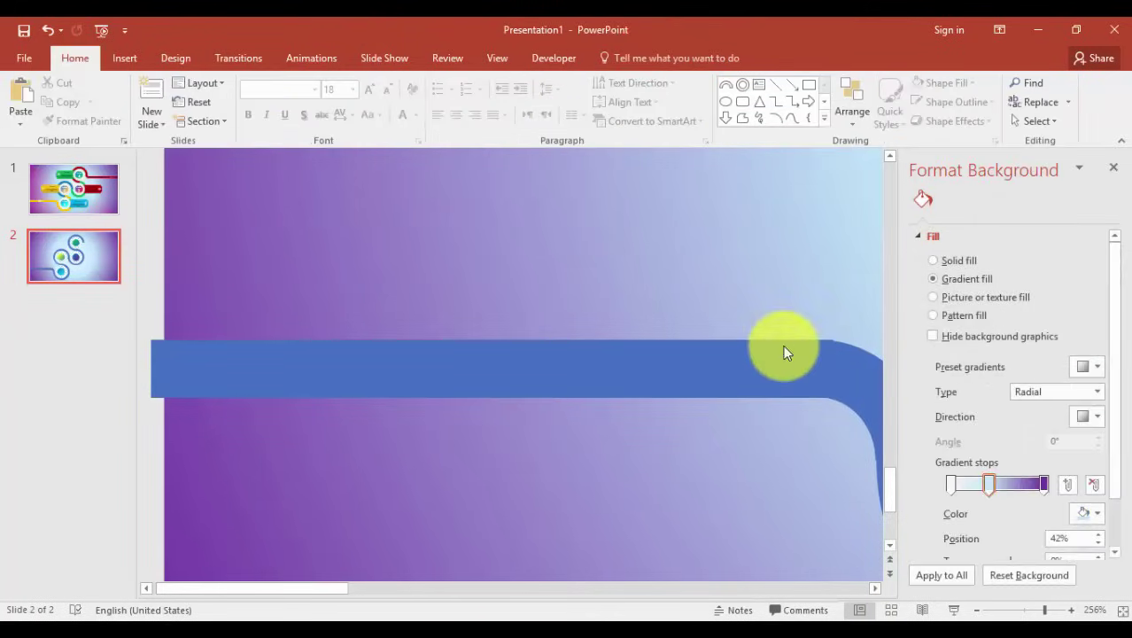
click(742, 347)
drag(490, 340, 491, 340)
click(797, 308)
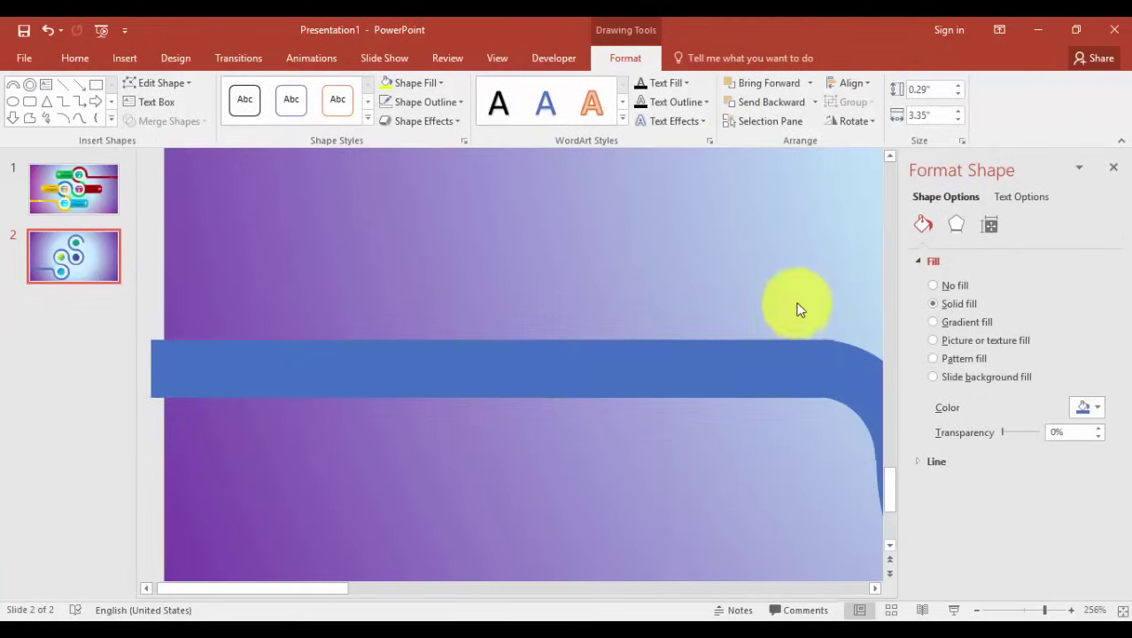
Step: Nudge the bar and curved hook until they meet flush
click(799, 350)
click(618, 368)
drag(618, 368, 589, 286)
click(825, 347)
drag(824, 344, 829, 332)
click(822, 296)
mouse_move(738, 295)
mouse_down()
mouse_move(738, 359)
mouse_move(749, 329)
mouse_move(753, 354)
mouse_up()
drag(669, 345, 693, 363)
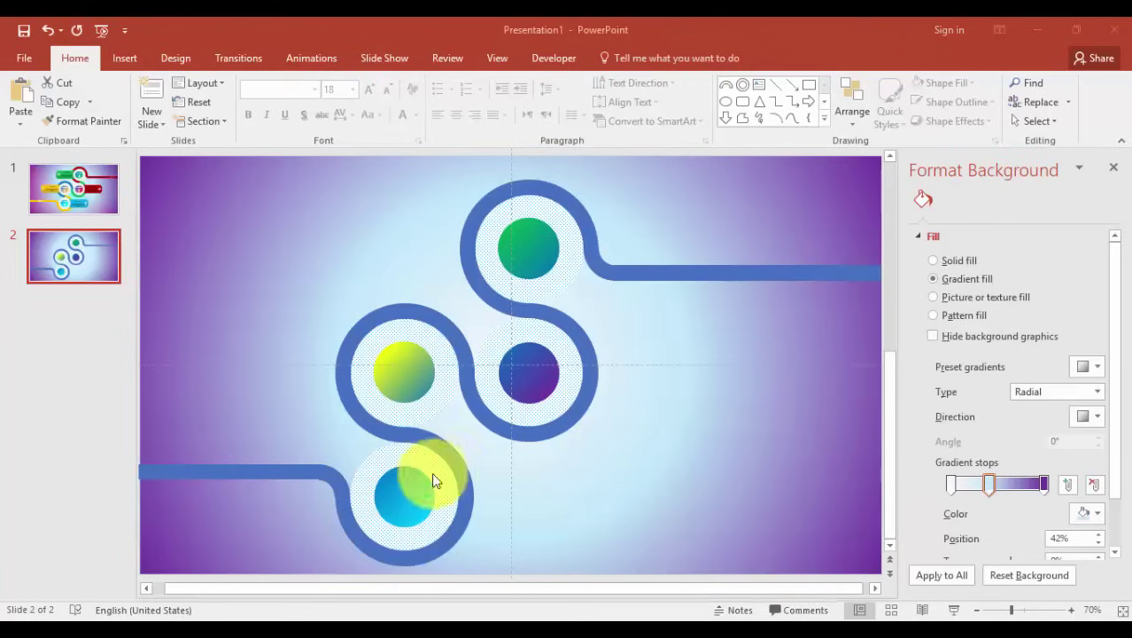
Step: Check the finished reference design on slide 1, go back to slide 2, and open the Insert Shapes gallery
click(79, 190)
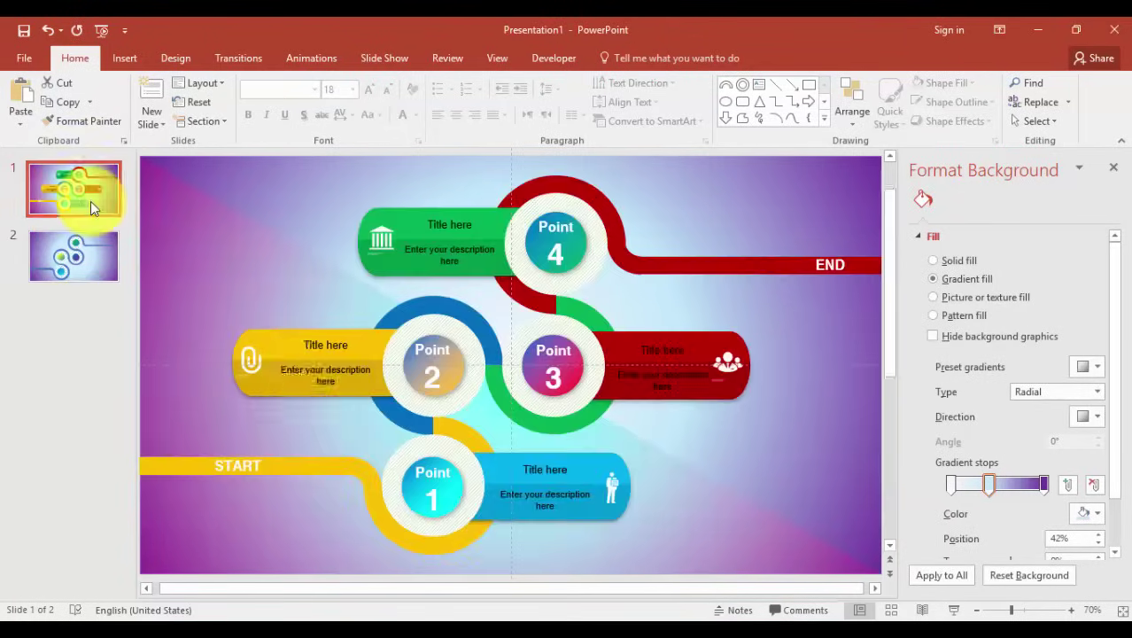
click(98, 246)
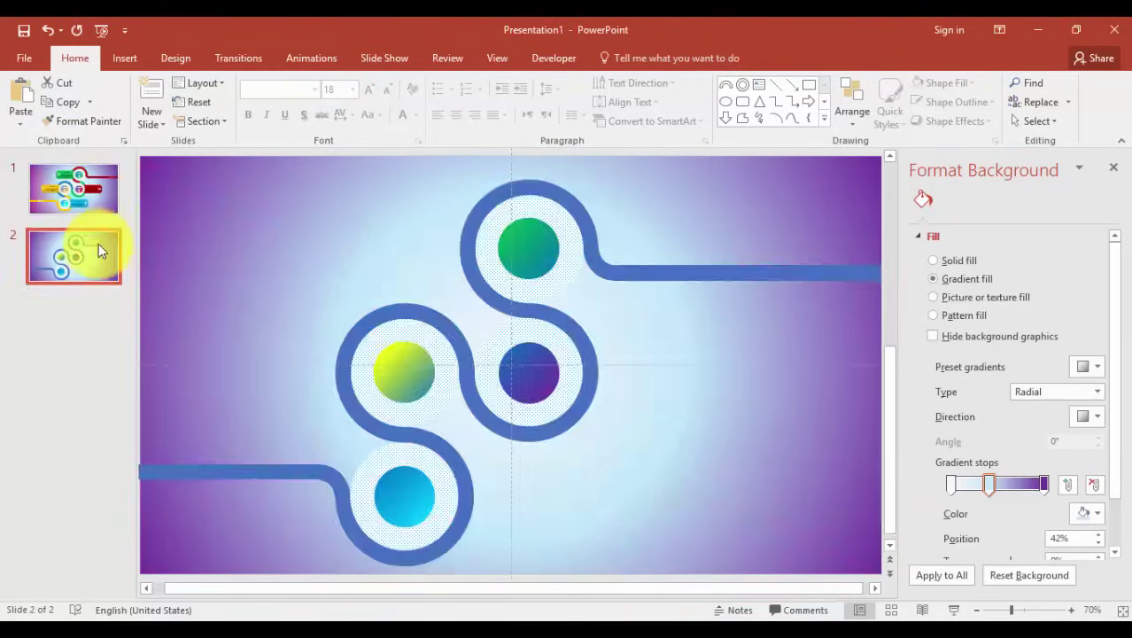
click(125, 58)
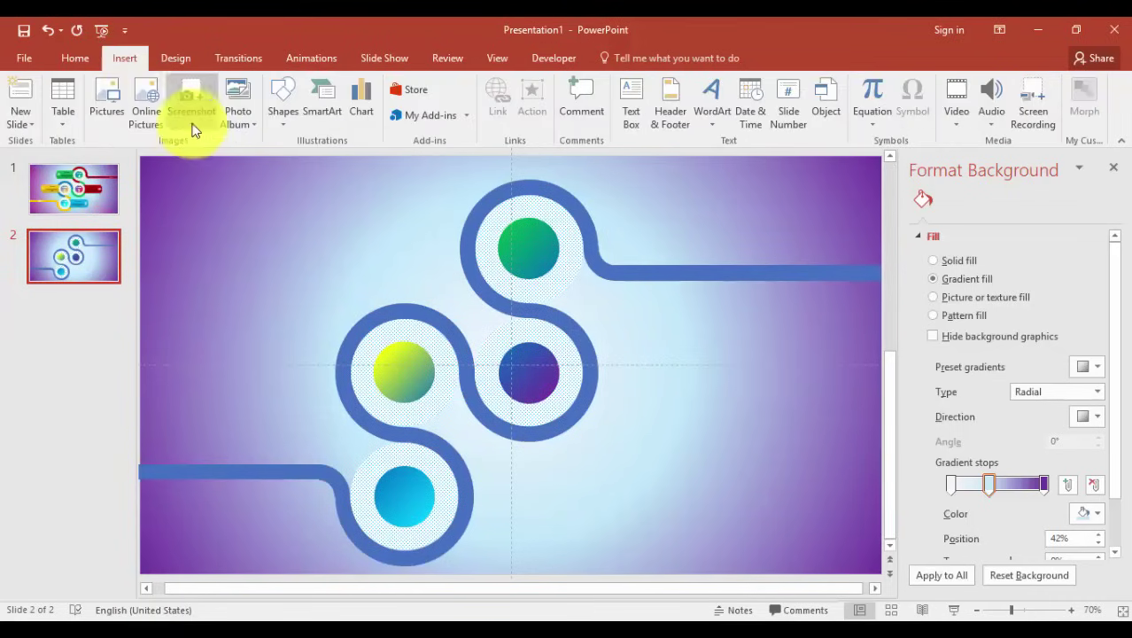
click(284, 125)
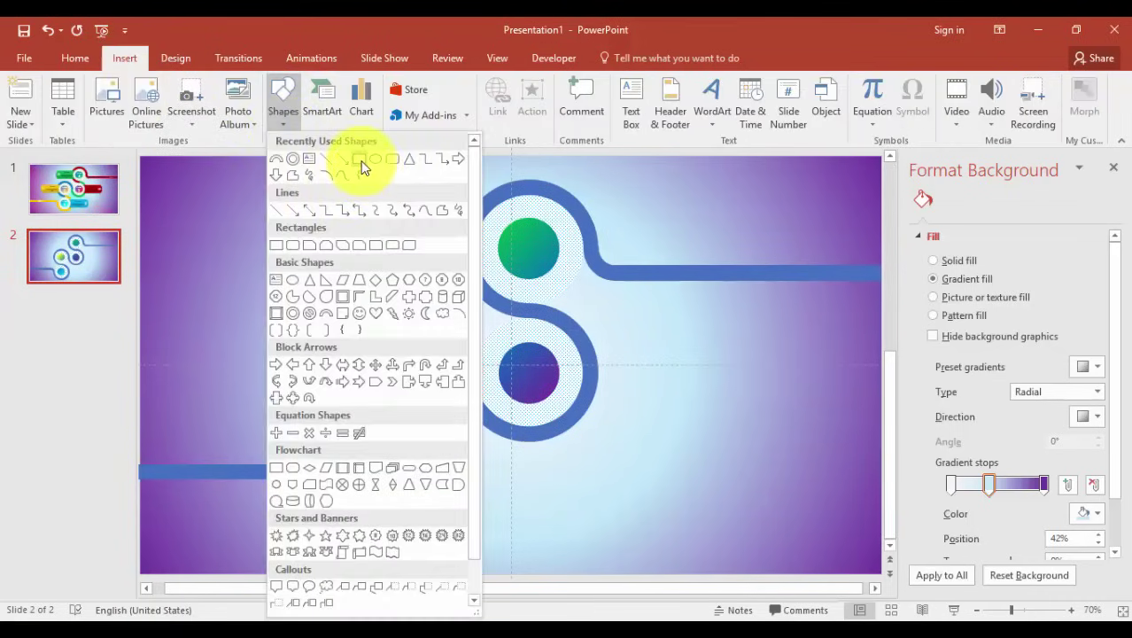